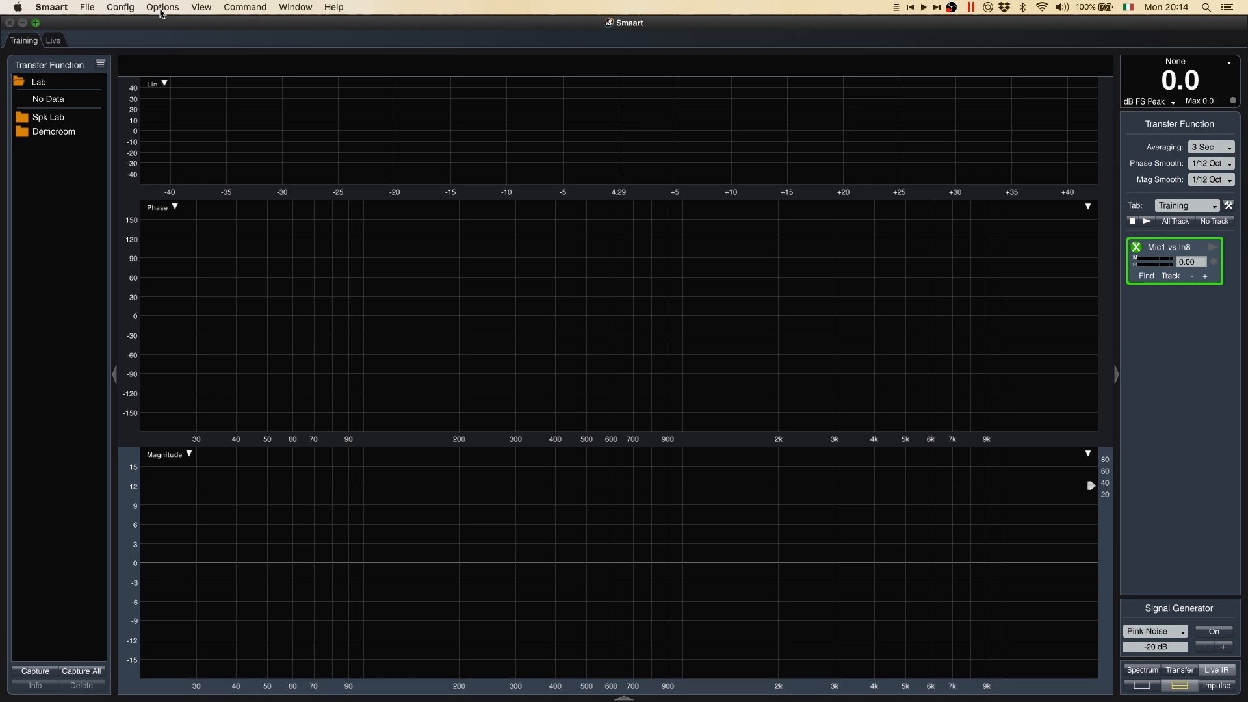
Apply the API options in Smaart with the API enabled on port 26000
{"action": "left_click", "coordinate": [162, 9]}
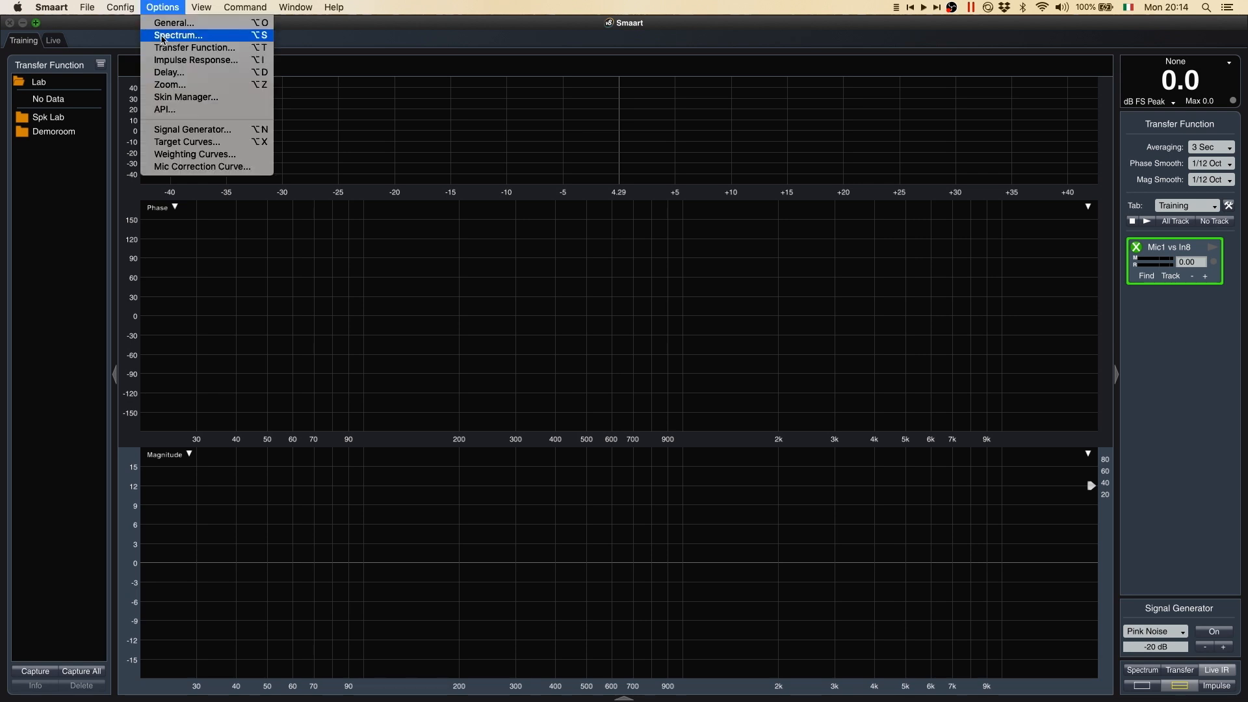
{"action": "left_click", "coordinate": [166, 111]}
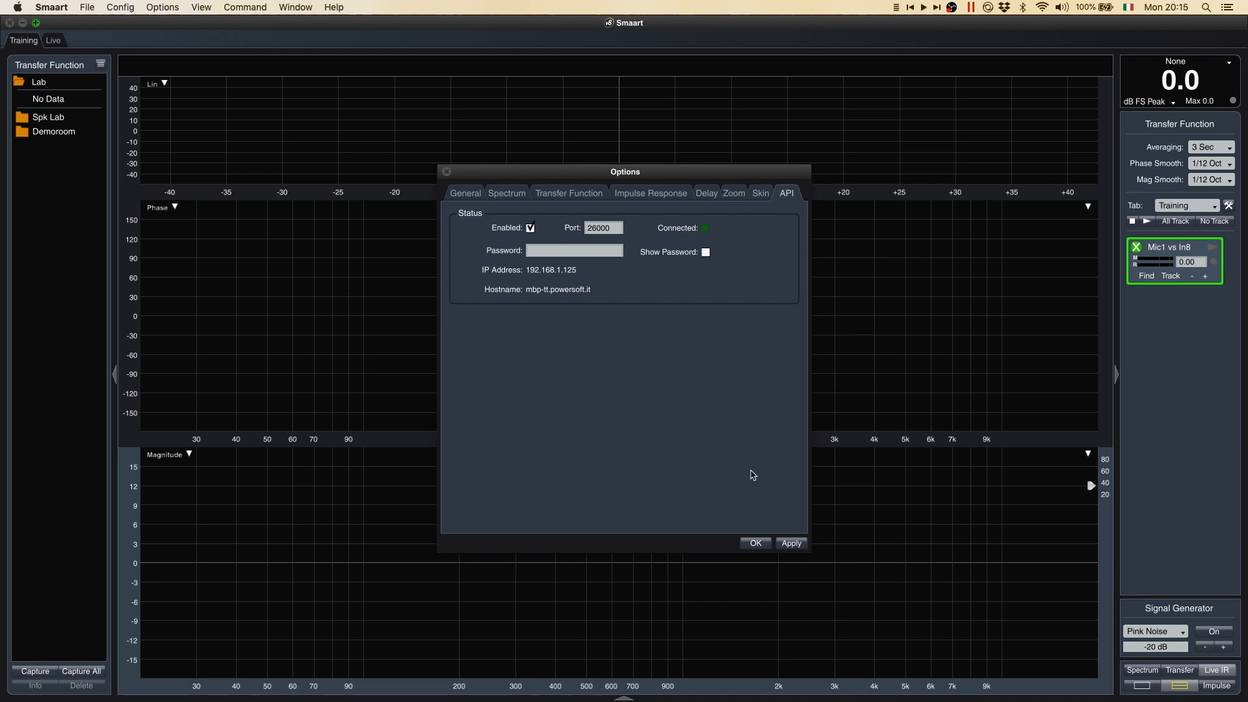
{"action": "left_click", "coordinate": [790, 544]}
{"action": "left_click", "coordinate": [767, 546]}
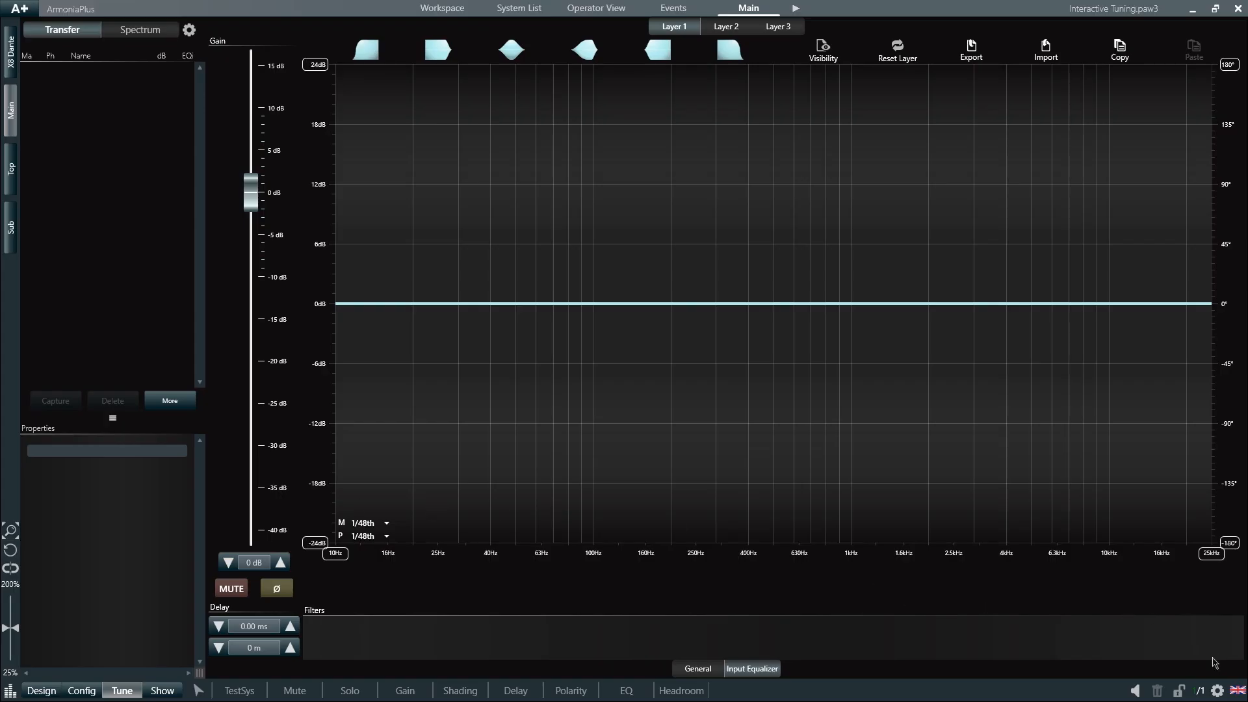
Switch to ArmoniaPlus and review the Interactive Tuning options for the default capture extension and the curves store path
{"action": "left_click", "coordinate": [1217, 691]}
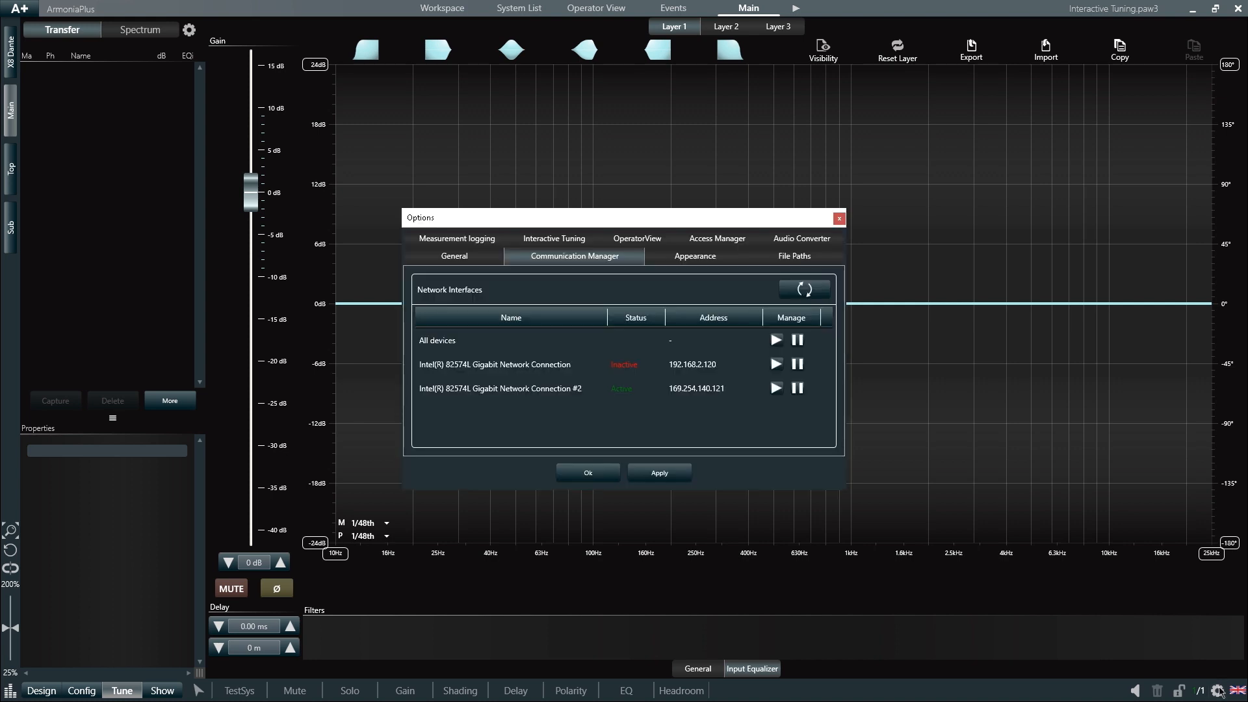
{"action": "left_click", "coordinate": [576, 246]}
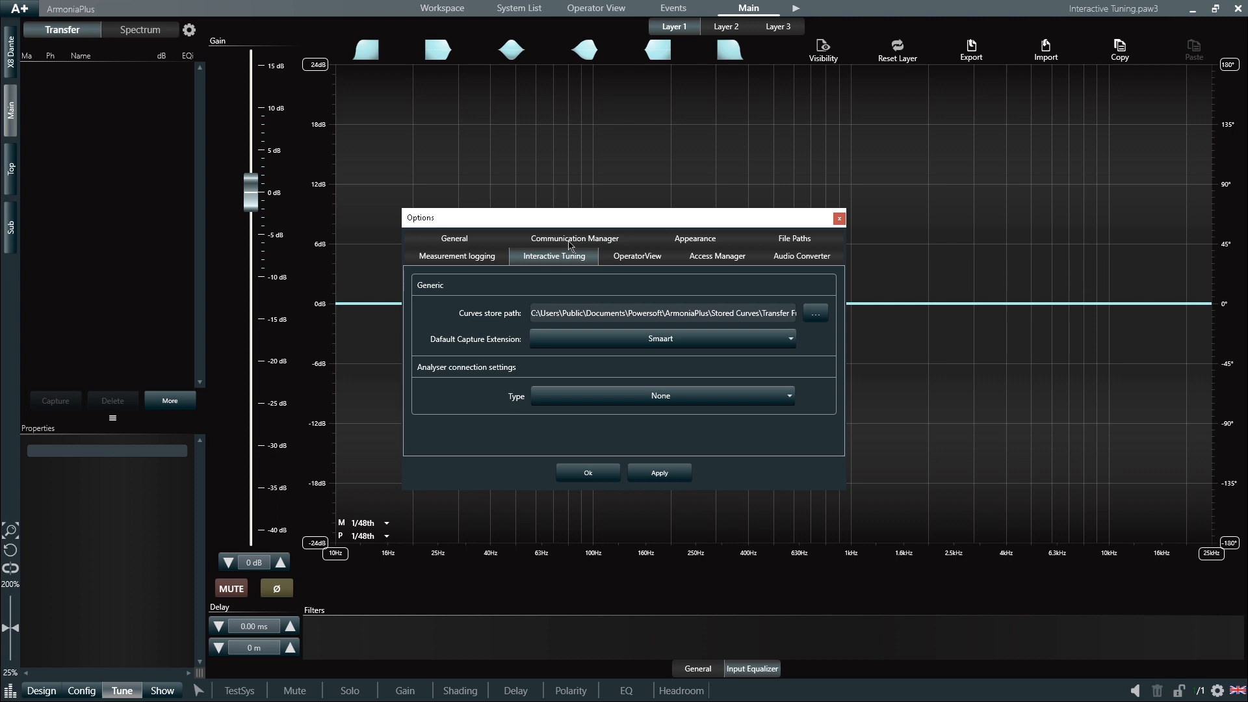
{"action": "left_click", "coordinate": [768, 346]}
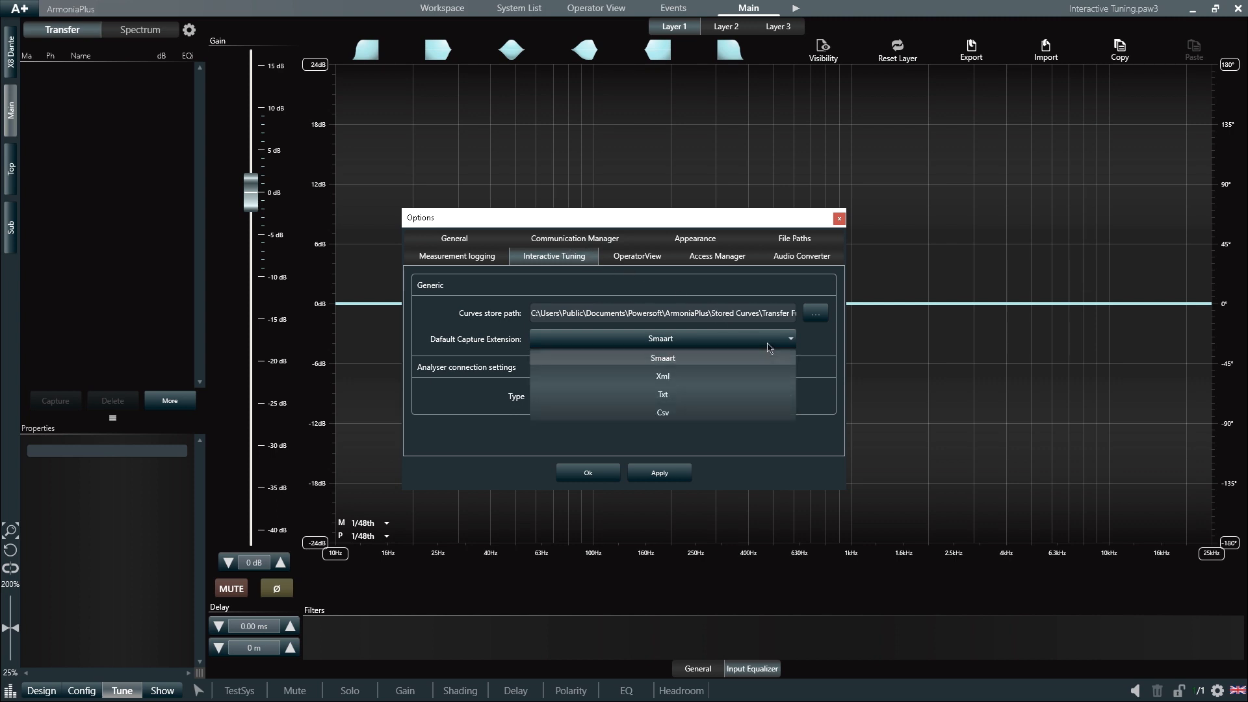
{"action": "left_click", "coordinate": [769, 346]}
{"action": "left_click", "coordinate": [815, 315]}
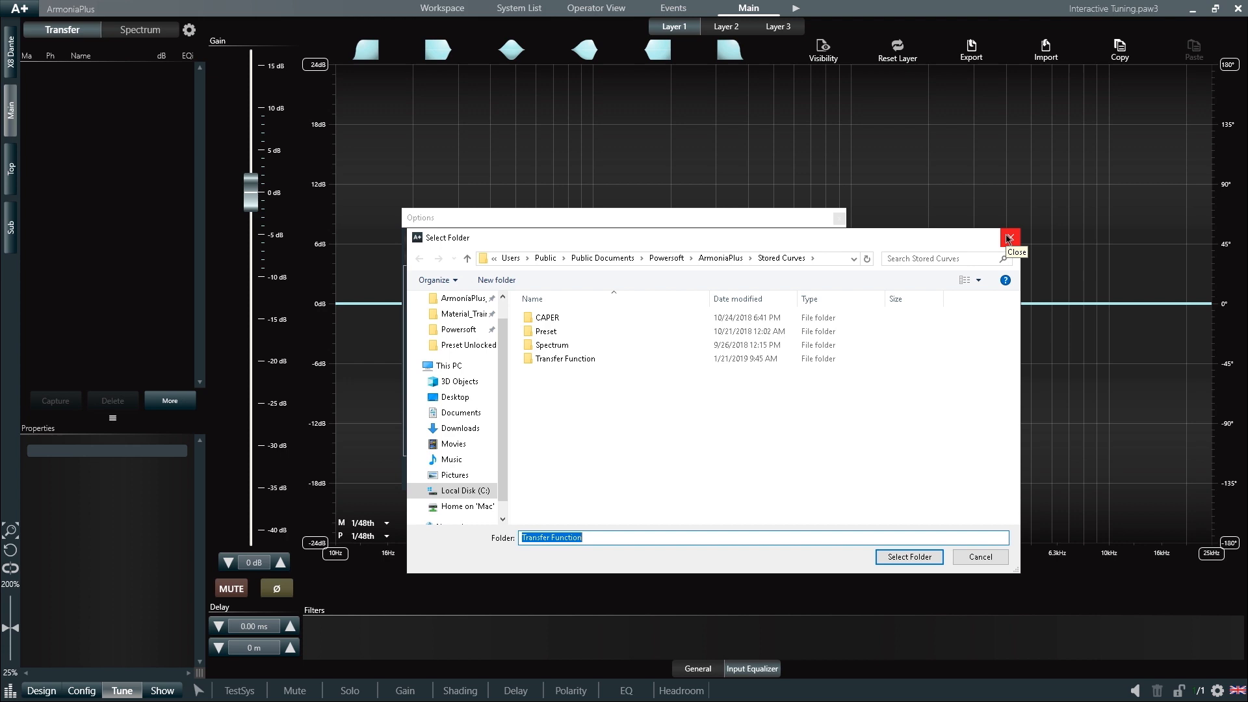
{"action": "left_click", "coordinate": [1009, 238]}
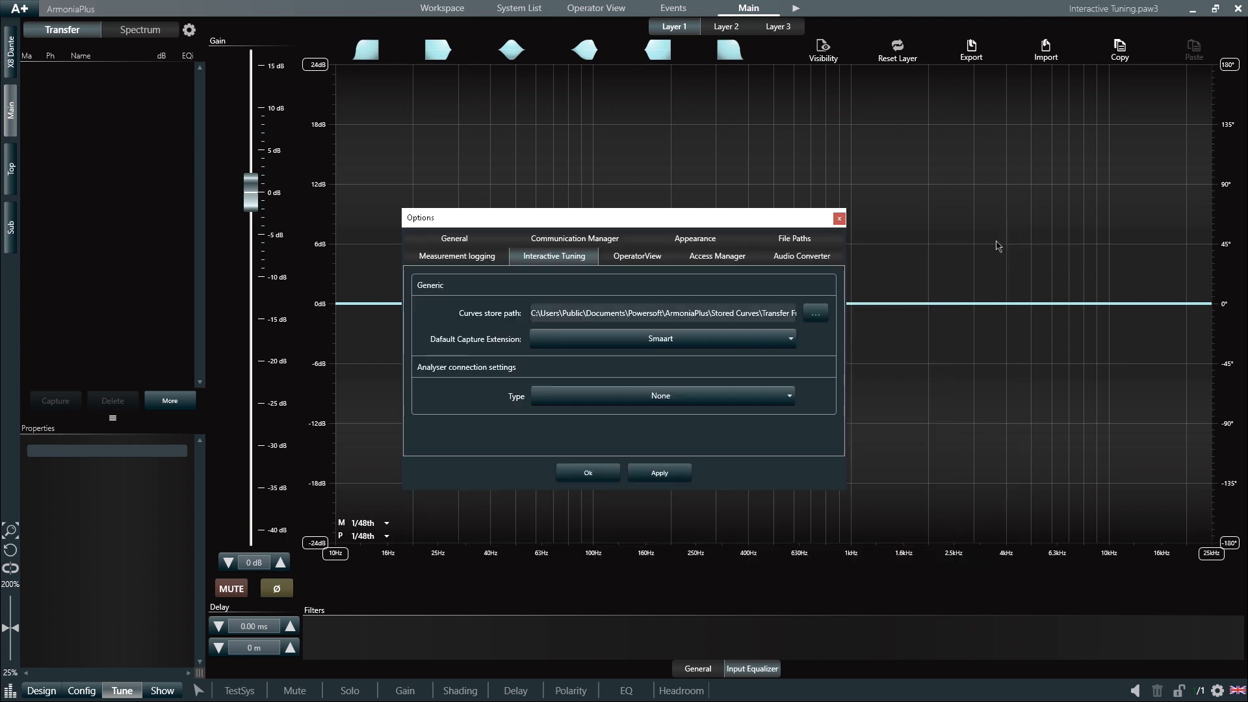
Set the analyser connection type to SmaartV8, refresh and select its IP address, and apply the options
{"action": "left_click", "coordinate": [717, 394]}
{"action": "left_click", "coordinate": [703, 434]}
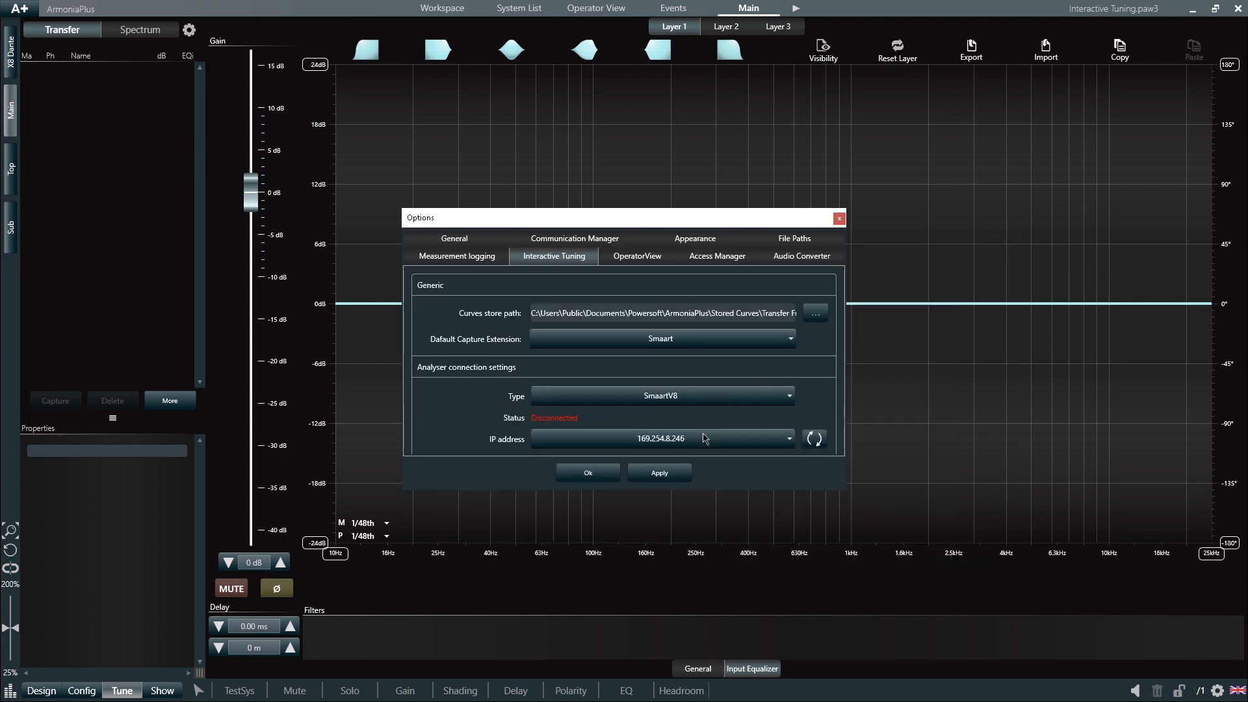
{"action": "left_click", "coordinate": [814, 441]}
{"action": "left_click", "coordinate": [783, 442]}
{"action": "left_click", "coordinate": [724, 459]}
{"action": "left_click", "coordinate": [681, 474]}
{"action": "left_click", "coordinate": [609, 474]}
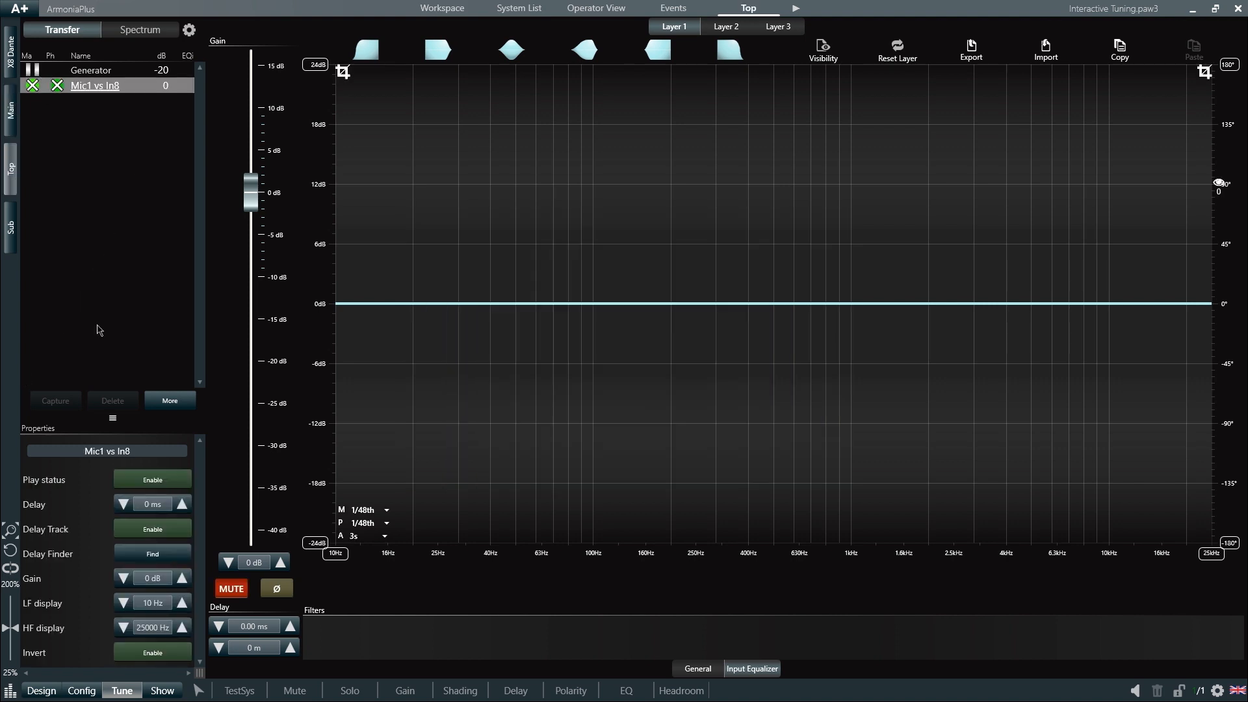
Enable the Mic1 vs In8 measurement and show its live magnitude and phase curves
{"action": "left_click", "coordinate": [139, 478]}
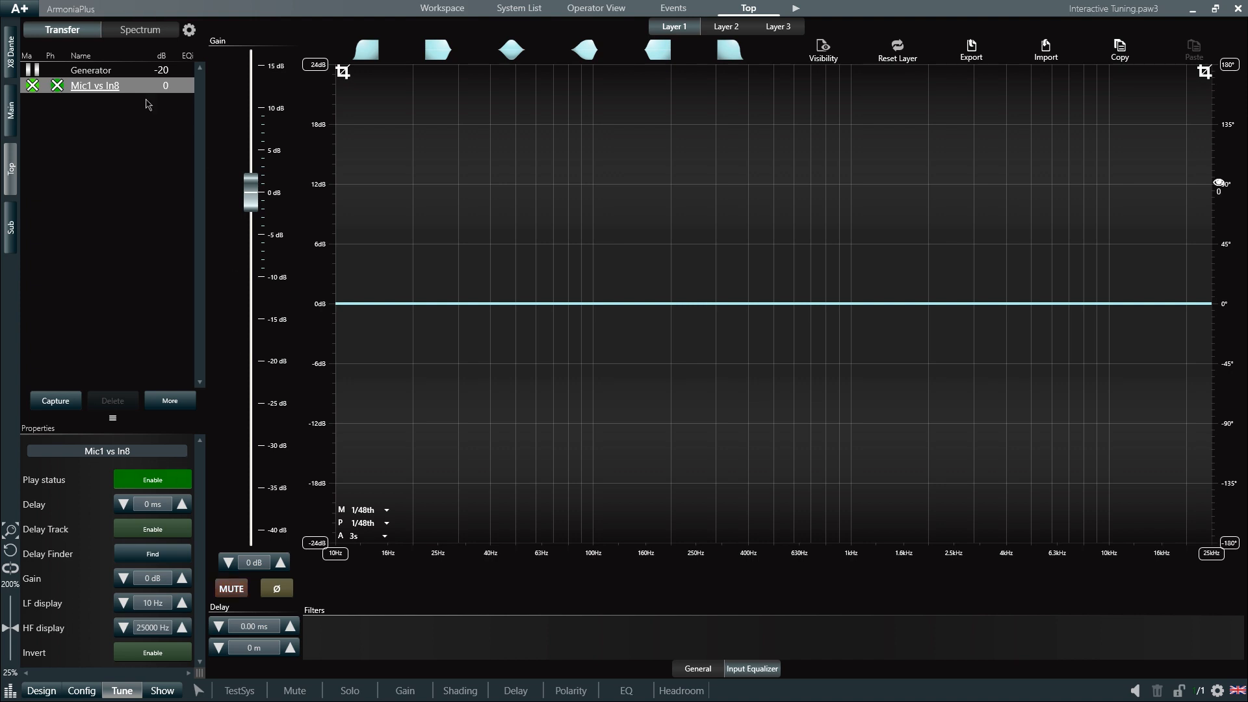
{"action": "left_click", "coordinate": [35, 86]}
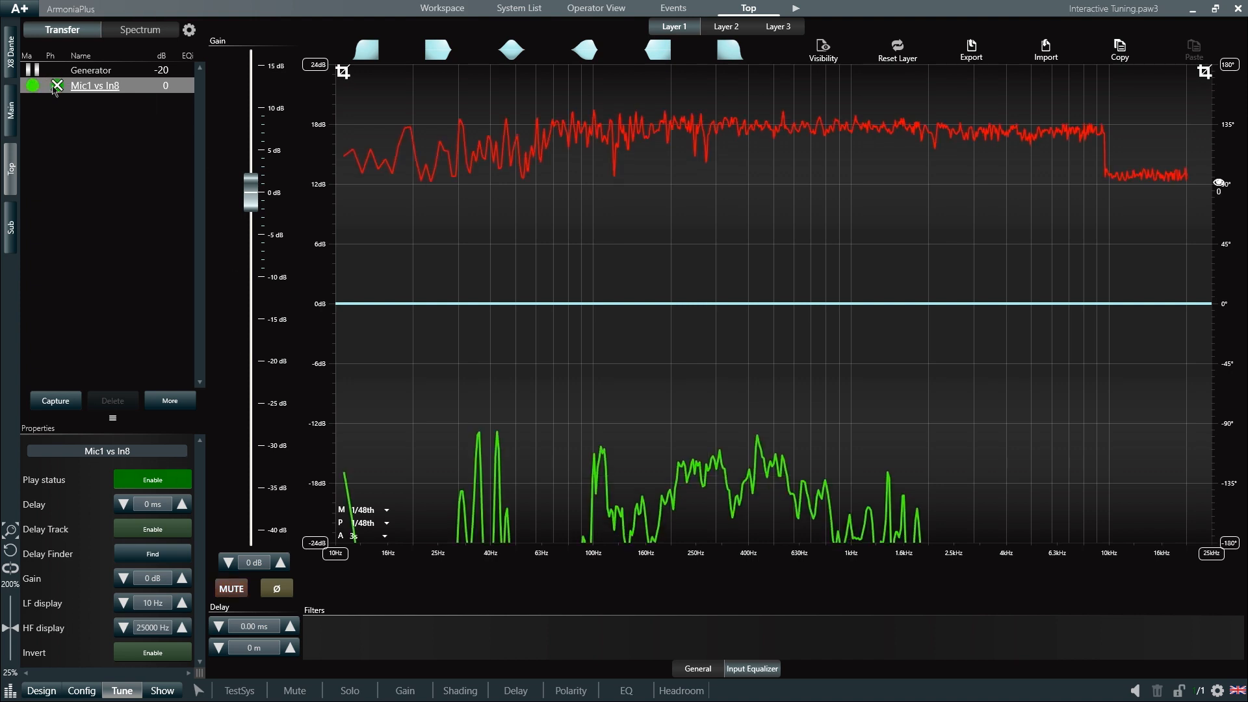
{"action": "left_click", "coordinate": [56, 85]}
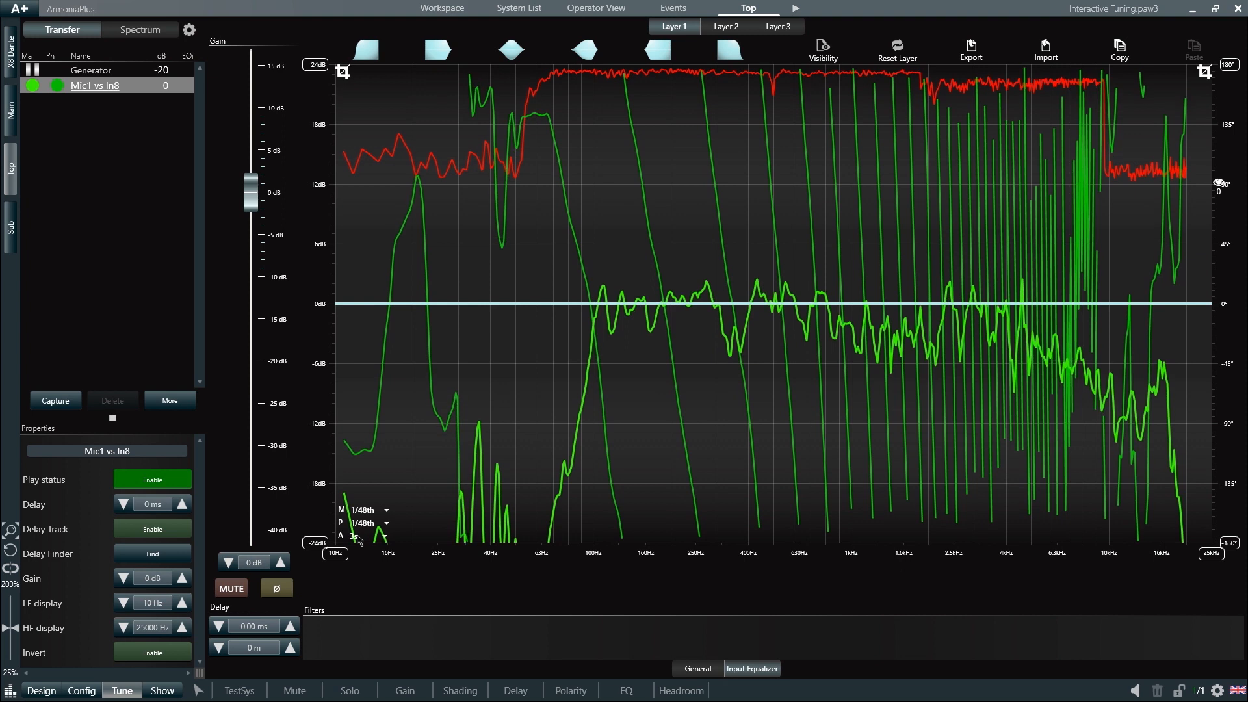
Run the Delay Finder for Mic1 vs In8, insert the 4.29 ms delay and capture the curve
{"action": "left_click", "coordinate": [151, 554]}
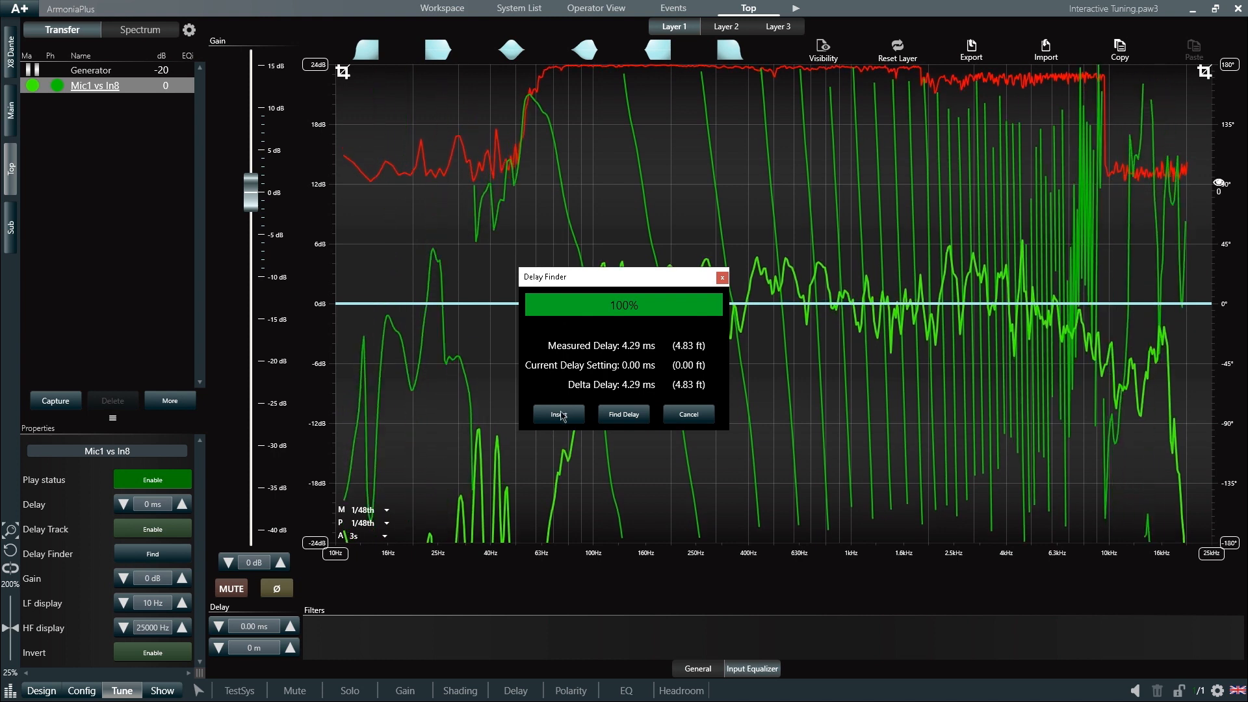
{"action": "left_click", "coordinate": [560, 415]}
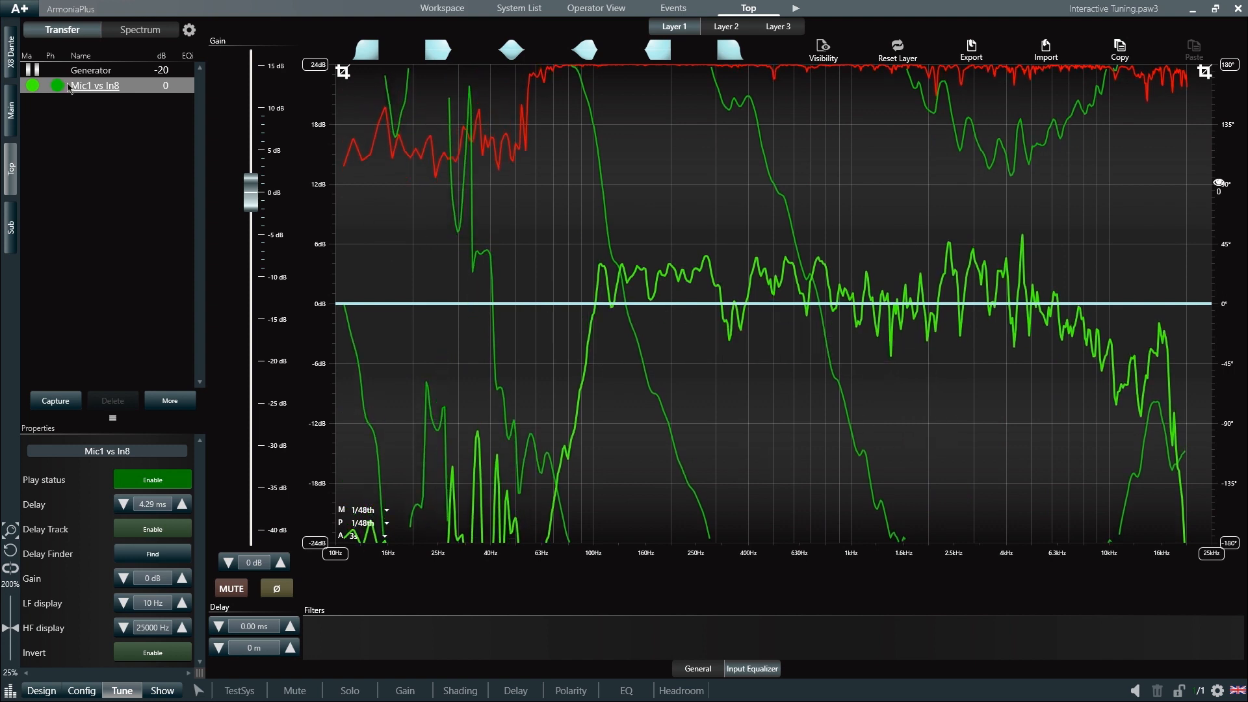
{"action": "left_click", "coordinate": [67, 398]}
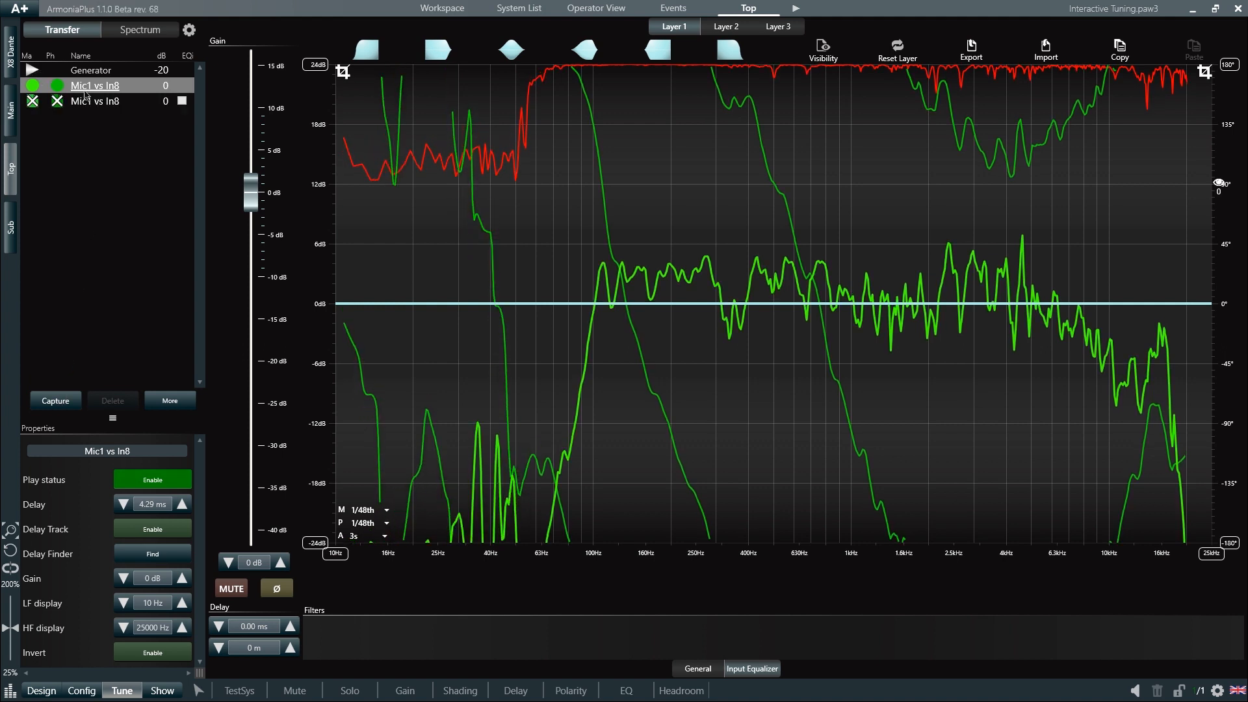
Stop the generator and rename the captured curve as Top, with its EQ interaction enabled
{"action": "left_click", "coordinate": [34, 70]}
{"action": "left_click", "coordinate": [78, 101]}
{"action": "left_click_drag", "start_coordinate": [149, 447], "coordinate": [9, 448]}
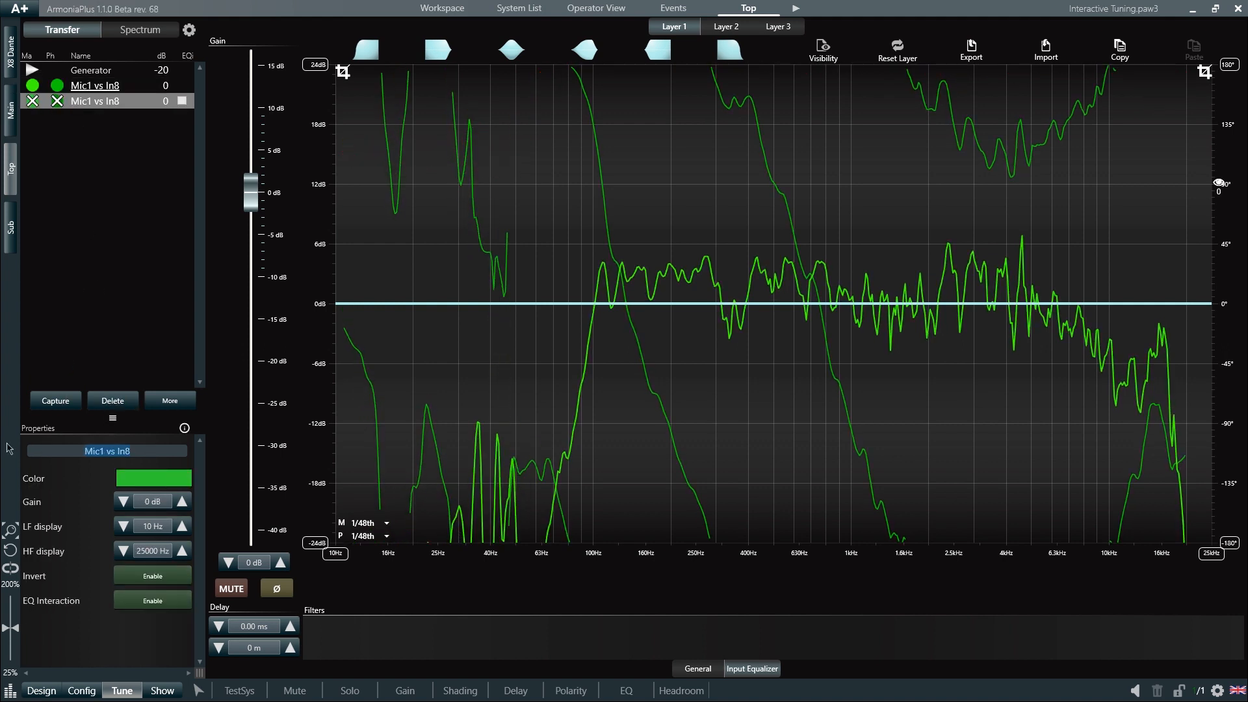
{"action": "type", "text": "Top"}
{"action": "key", "text": "Return"}
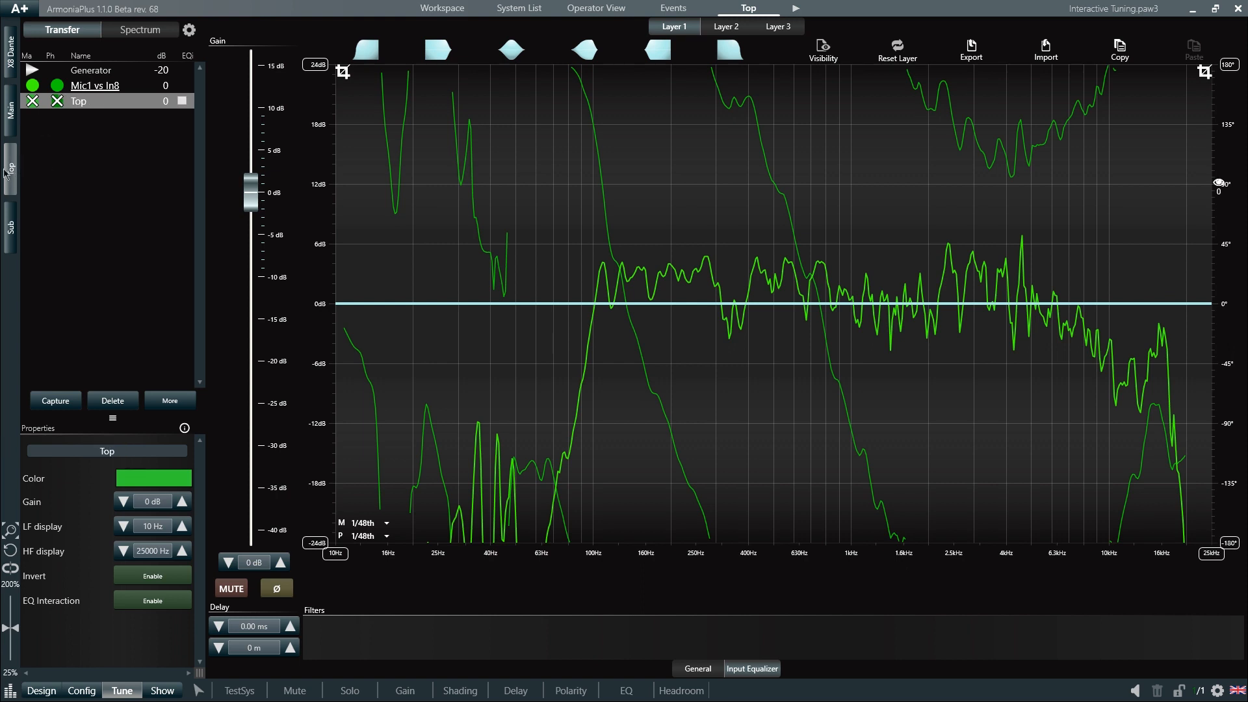
{"action": "left_click", "coordinate": [183, 102]}
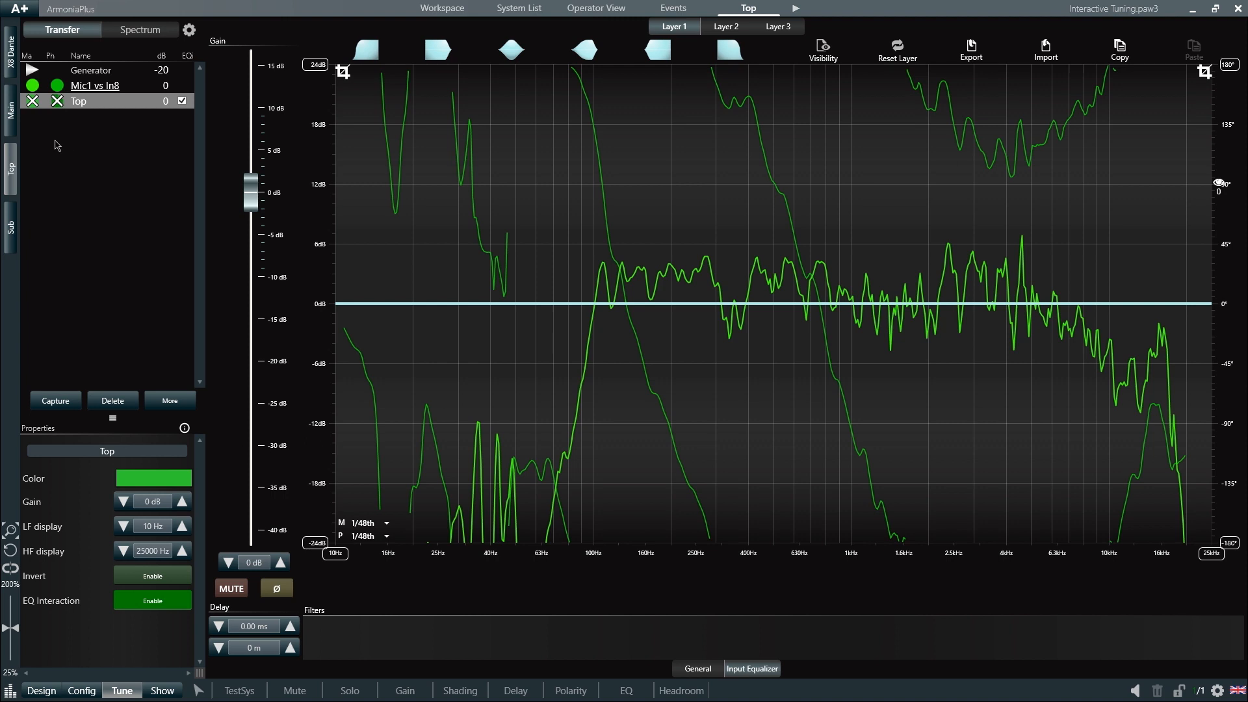
Mute the Top group, unmute the Sub group and capture the Mic1 vs In8 measurement
{"action": "left_click", "coordinate": [234, 589]}
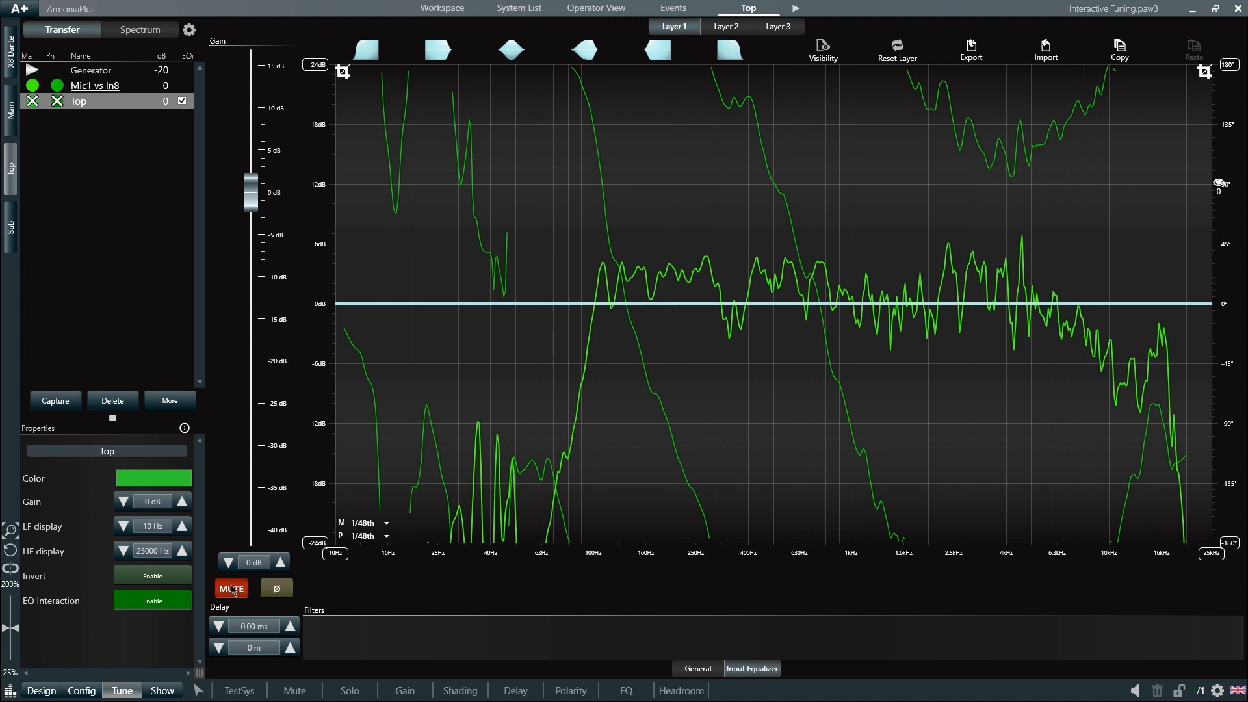
{"action": "left_click", "coordinate": [11, 225]}
{"action": "left_click", "coordinate": [229, 588]}
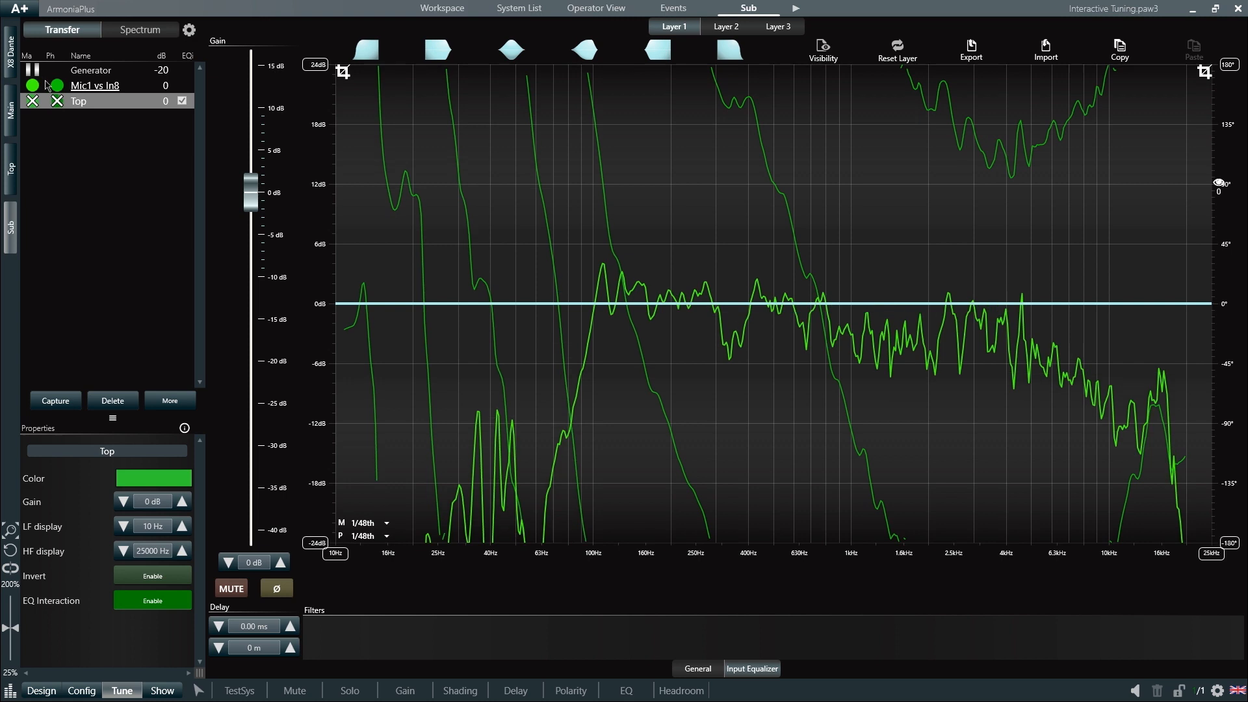
{"action": "left_click", "coordinate": [91, 85]}
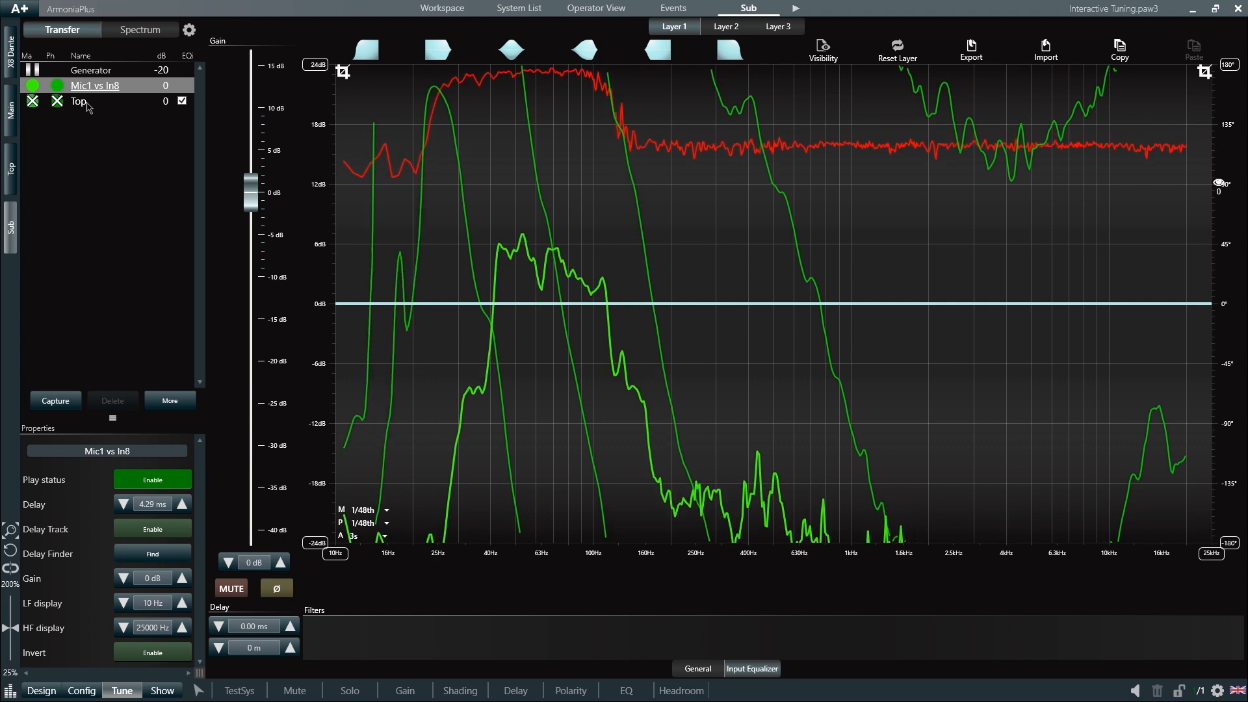
{"action": "left_click", "coordinate": [56, 401]}
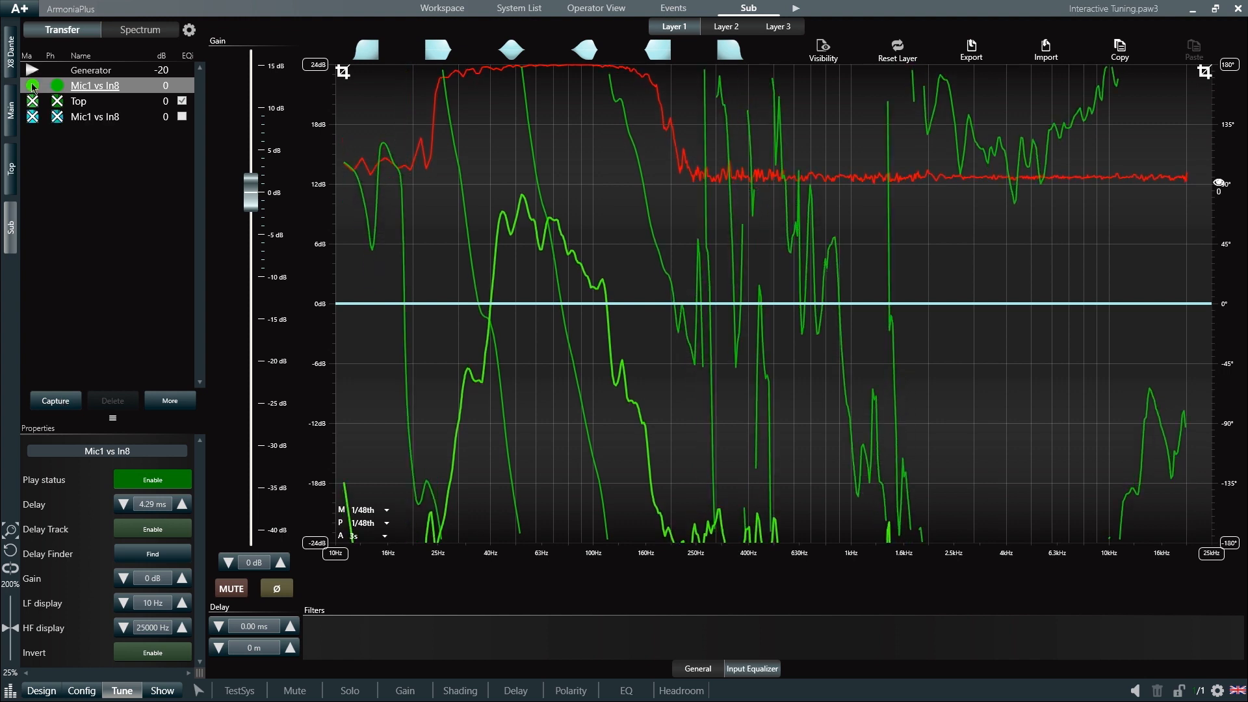
Hide the live Mic1 vs In8 curves and rename the new capture as Sub, with EQ interaction enabled
{"action": "left_click", "coordinate": [32, 86]}
{"action": "left_click", "coordinate": [58, 86]}
{"action": "left_click", "coordinate": [78, 117]}
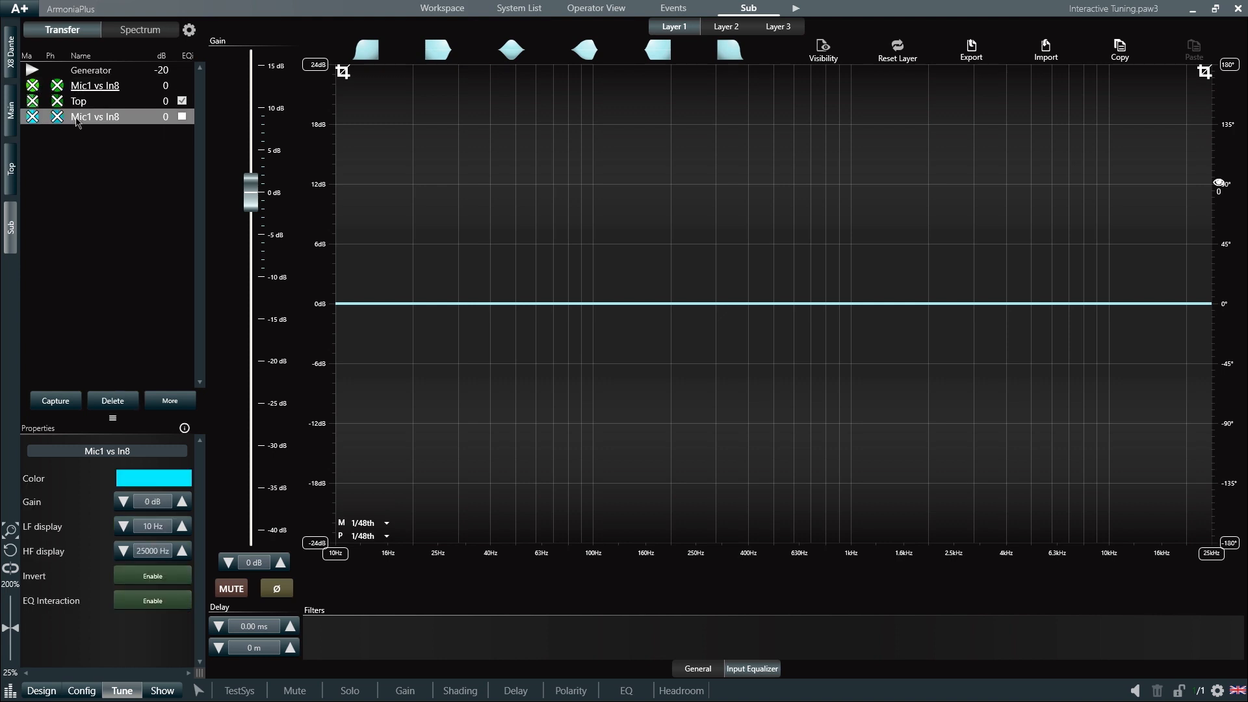
{"action": "left_click_drag", "start_coordinate": [130, 449], "coordinate": [69, 454]}
{"action": "type", "text": "Sub"}
{"action": "key", "text": "Return"}
{"action": "left_click", "coordinate": [143, 600]}
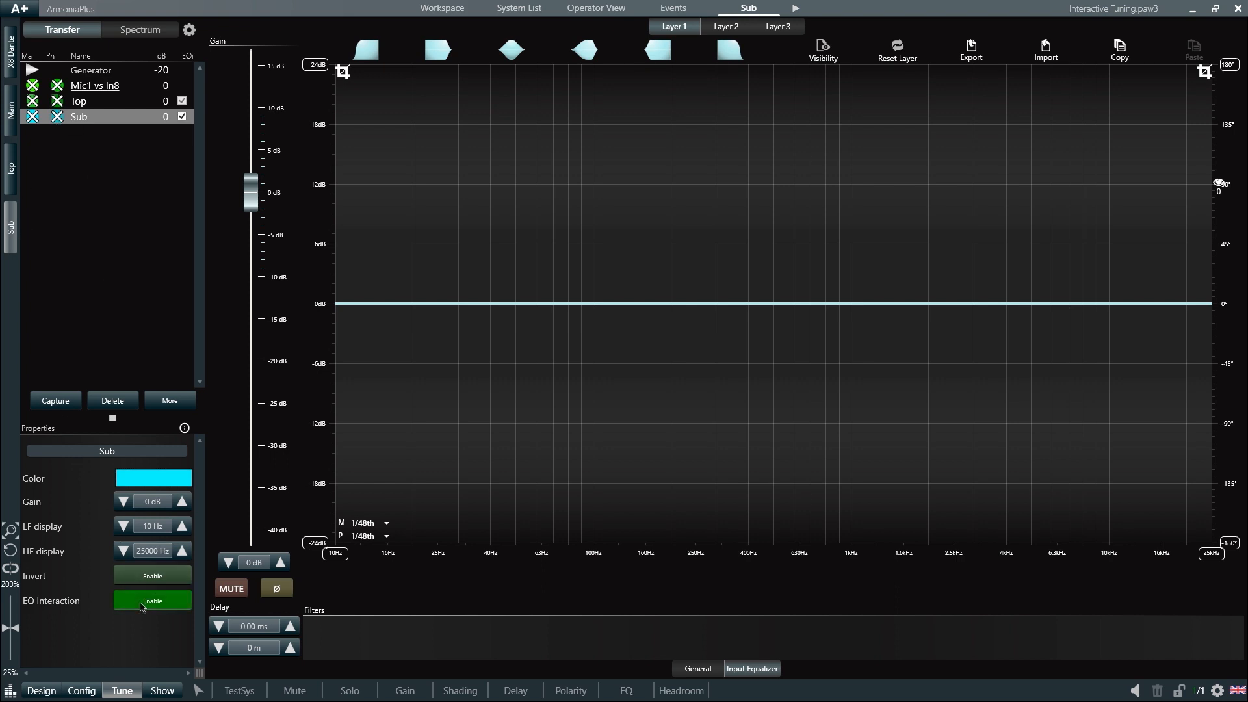
Show the magnitude of the Sub and Top captures and crop the low-frequency end of the Top curve
{"action": "left_click", "coordinate": [34, 116]}
{"action": "left_click", "coordinate": [34, 103]}
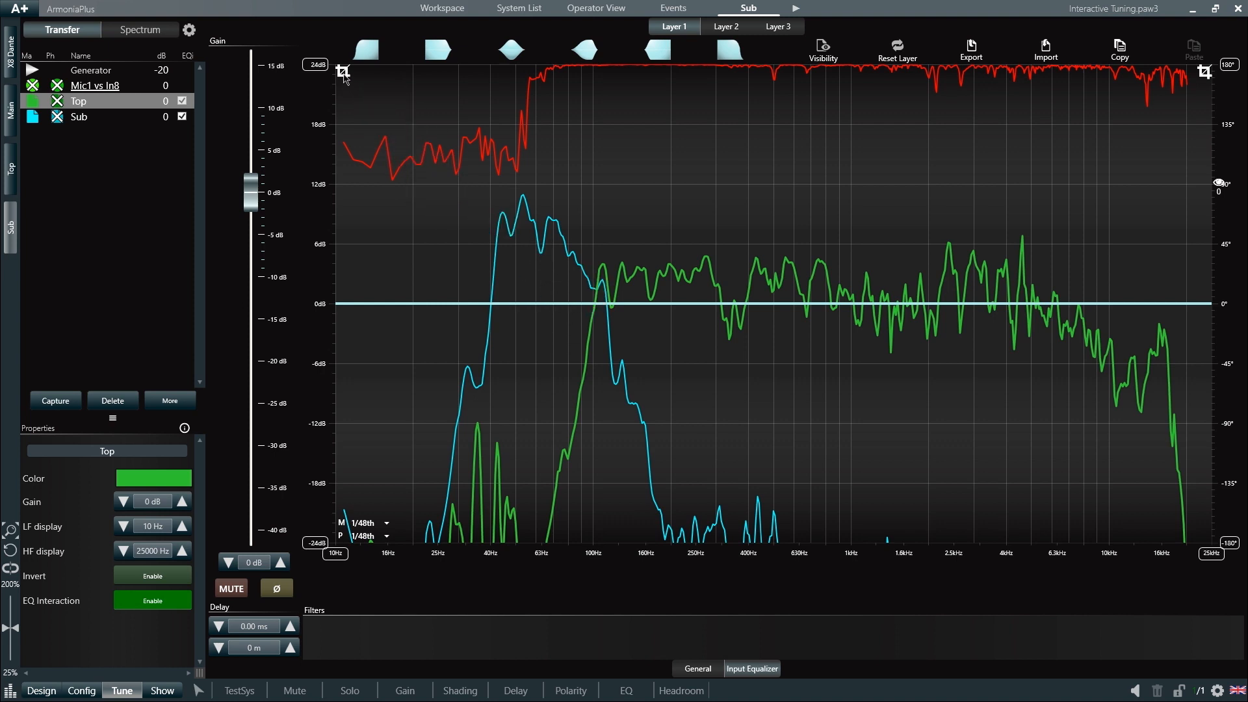
{"action": "left_click_drag", "start_coordinate": [345, 77], "coordinate": [533, 101]}
Crop the Sub curve's display range to 20 Hz at the low end and 203 Hz at the high end
{"action": "left_click", "coordinate": [86, 118]}
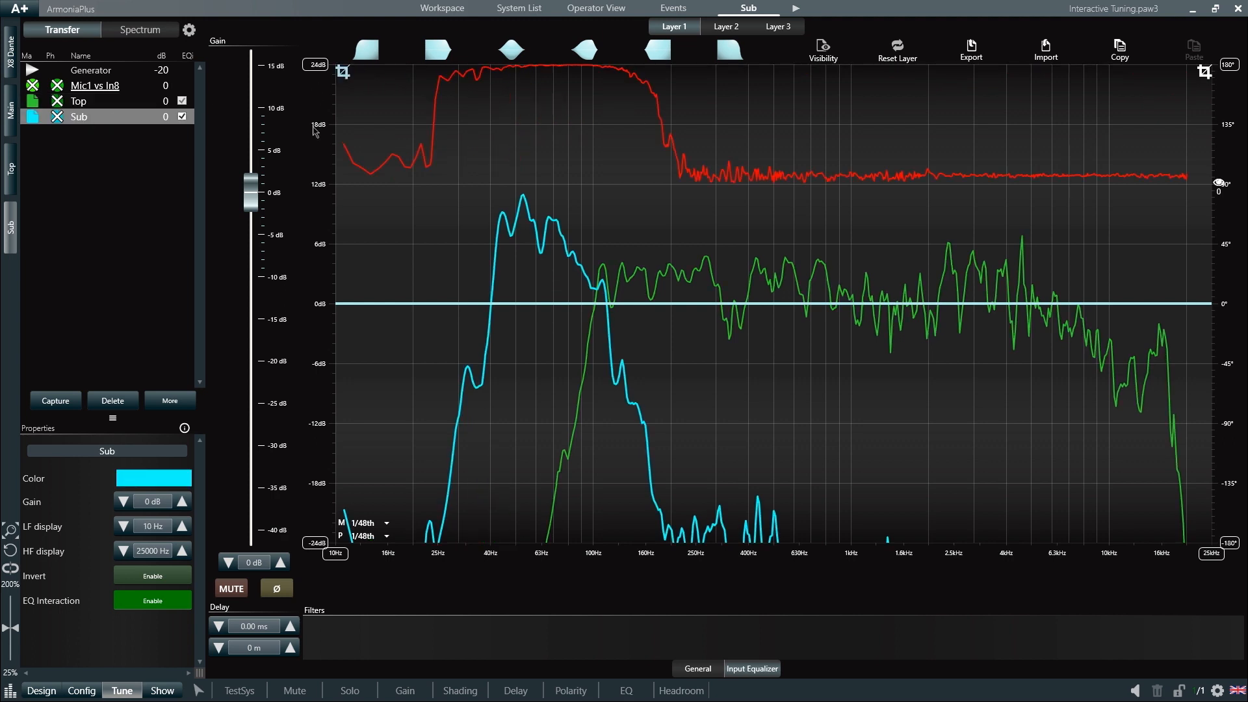
{"action": "left_click_drag", "start_coordinate": [1202, 78], "coordinate": [674, 102]}
{"action": "left_click_drag", "start_coordinate": [343, 71], "coordinate": [417, 71]}
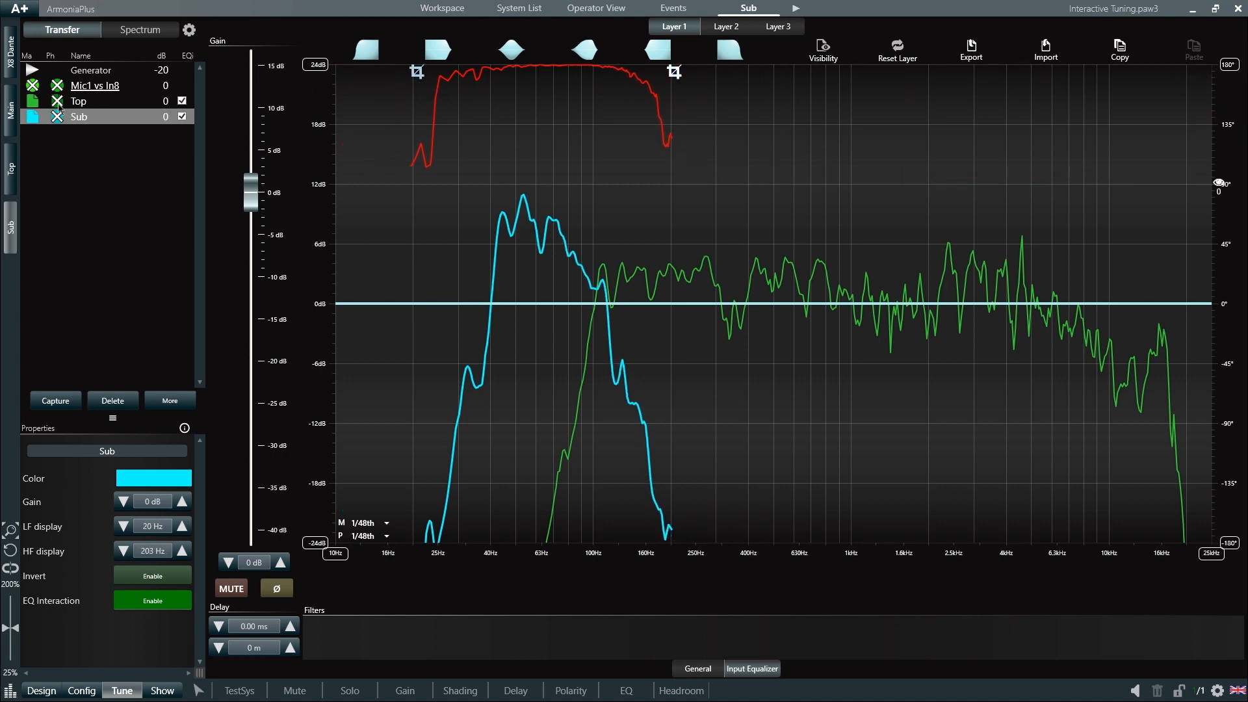
Create a live curve with the Math Sum operation on the Top and Sub captures
{"action": "left_click", "coordinate": [157, 409]}
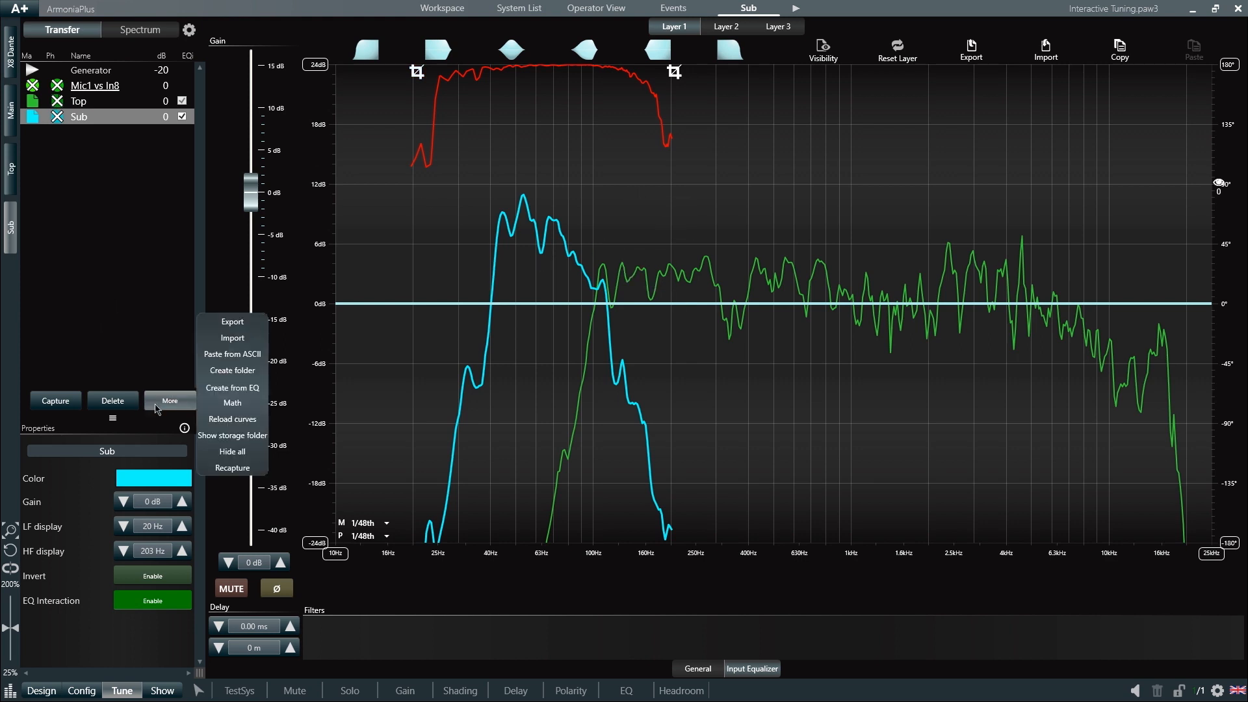
{"action": "left_click", "coordinate": [235, 404]}
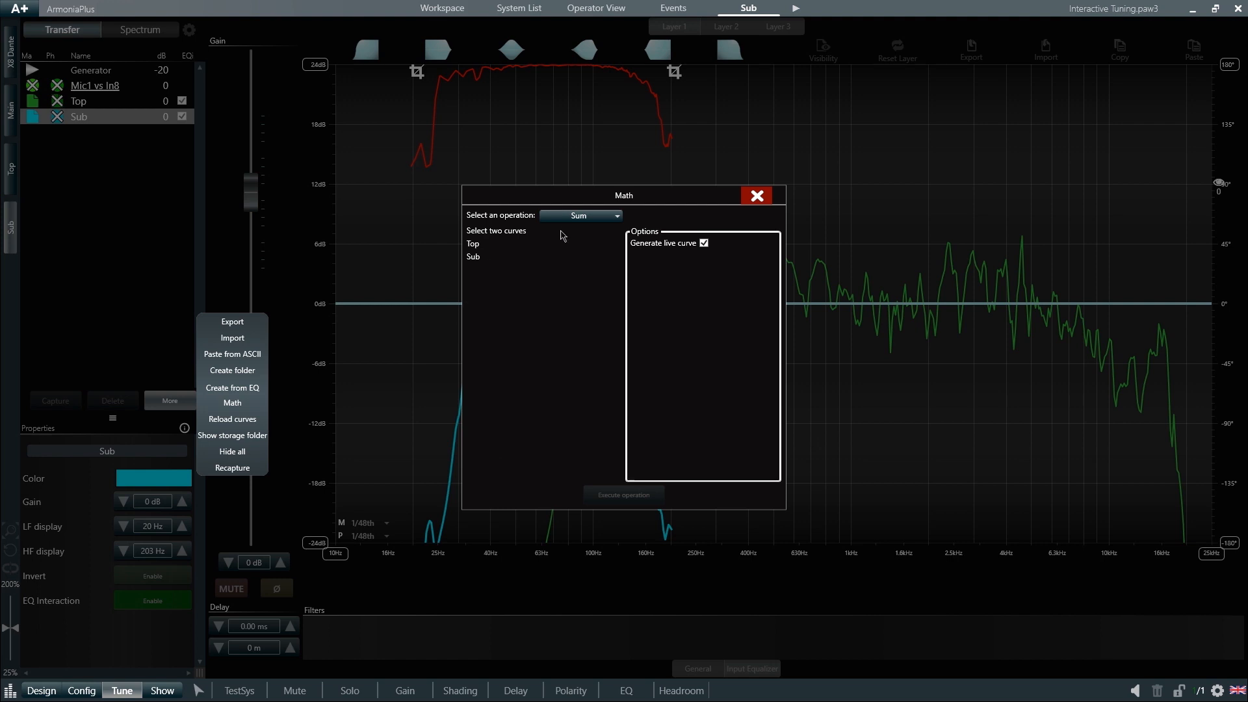
{"action": "left_click", "coordinate": [483, 249]}
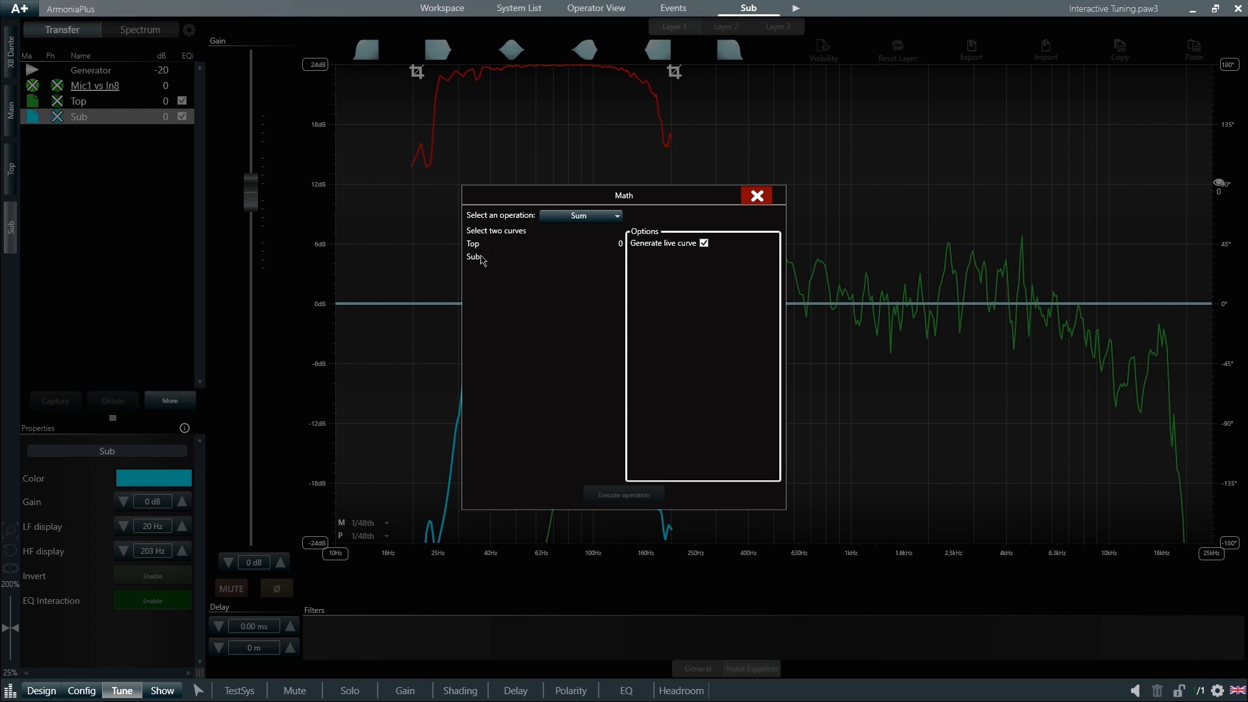
{"action": "left_click", "coordinate": [481, 257]}
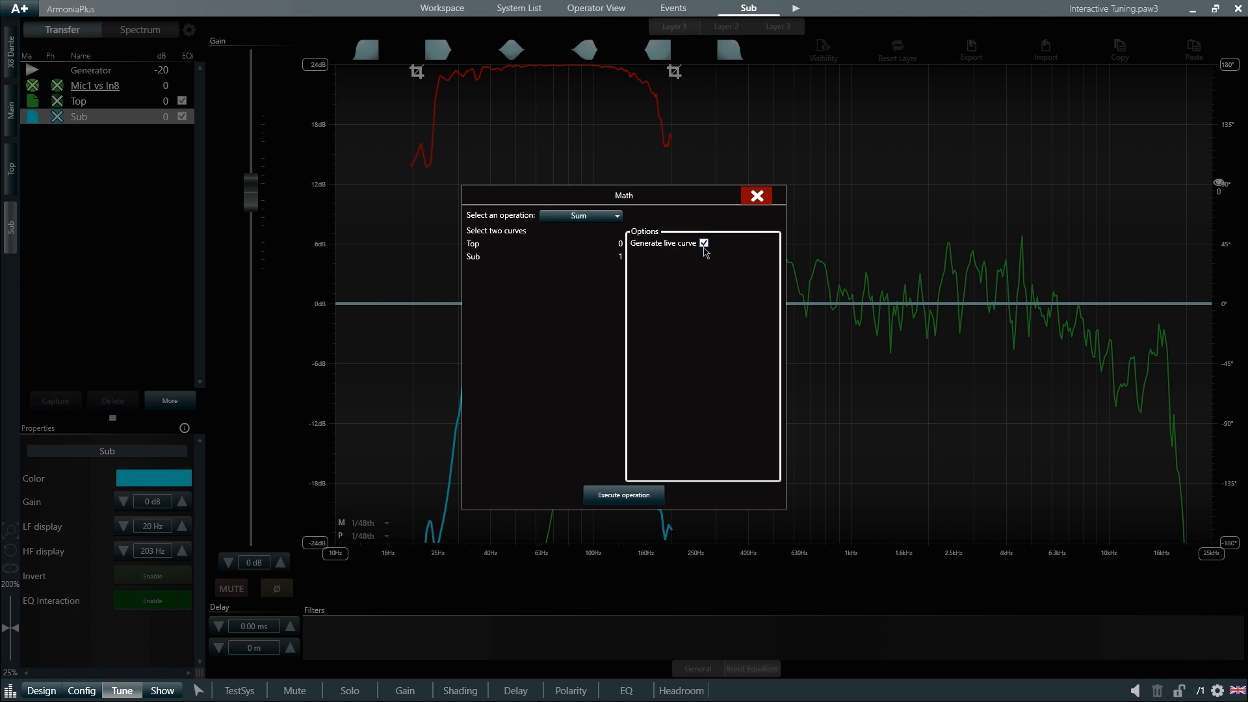
{"action": "left_click", "coordinate": [622, 496]}
{"action": "left_click", "coordinate": [757, 195]}
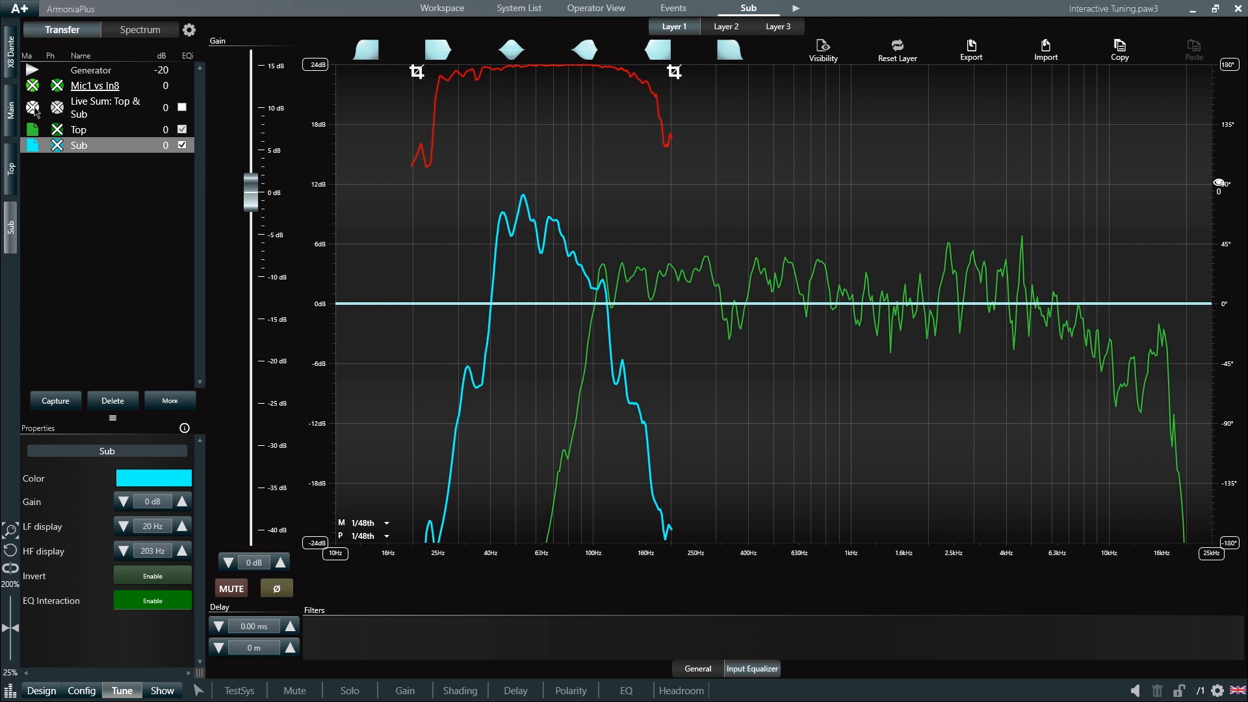
Show the live sum's magnitude and switch the Top and Sub captures from magnitude to phase display
{"action": "left_click", "coordinate": [34, 110]}
{"action": "mouse_move", "coordinate": [590, 281]}
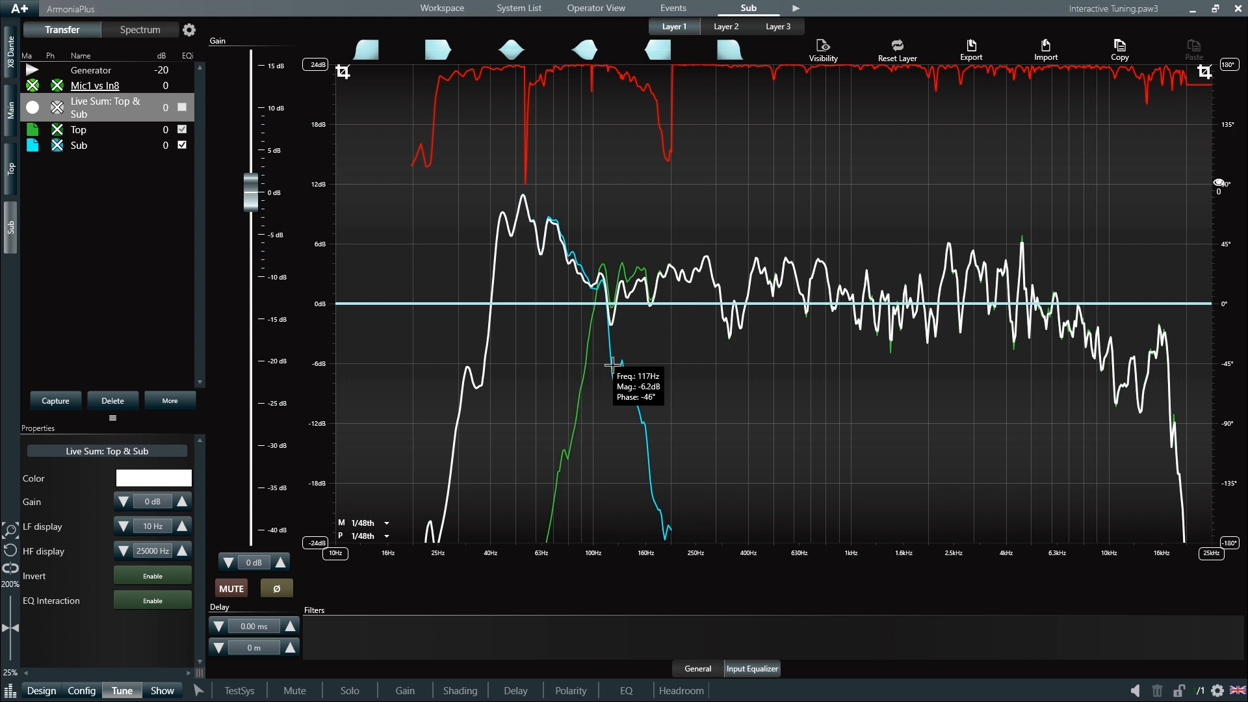
{"action": "left_click", "coordinate": [57, 131]}
{"action": "left_click", "coordinate": [56, 145]}
{"action": "left_click", "coordinate": [33, 130]}
{"action": "left_click", "coordinate": [33, 144]}
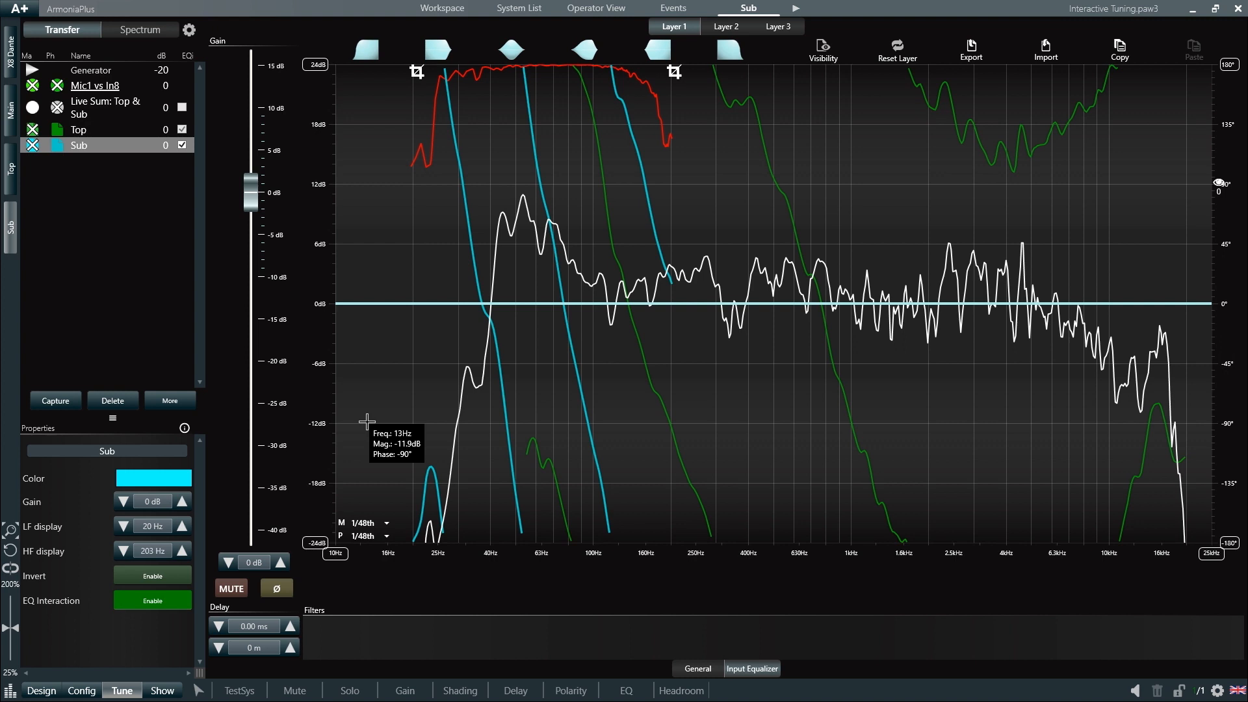
Set the Top group's delay to 0.75 ms and invert its polarity
{"action": "left_click", "coordinate": [11, 187]}
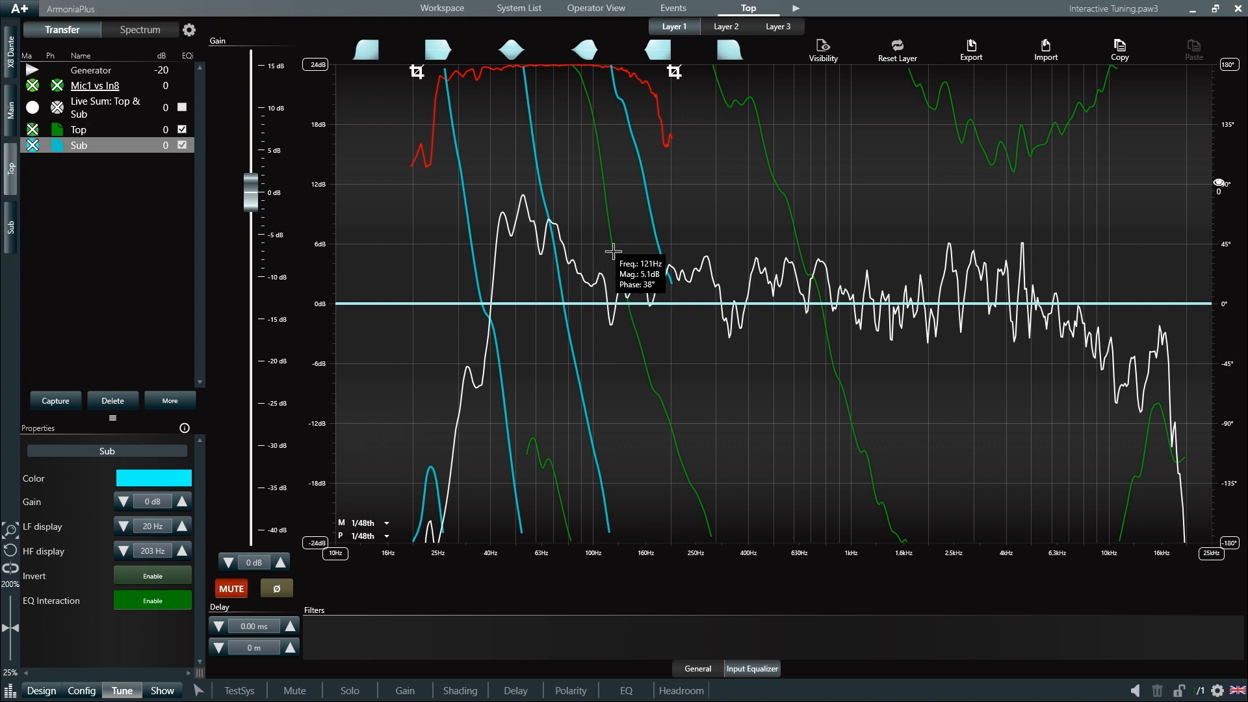
{"action": "left_click", "coordinate": [291, 629]}
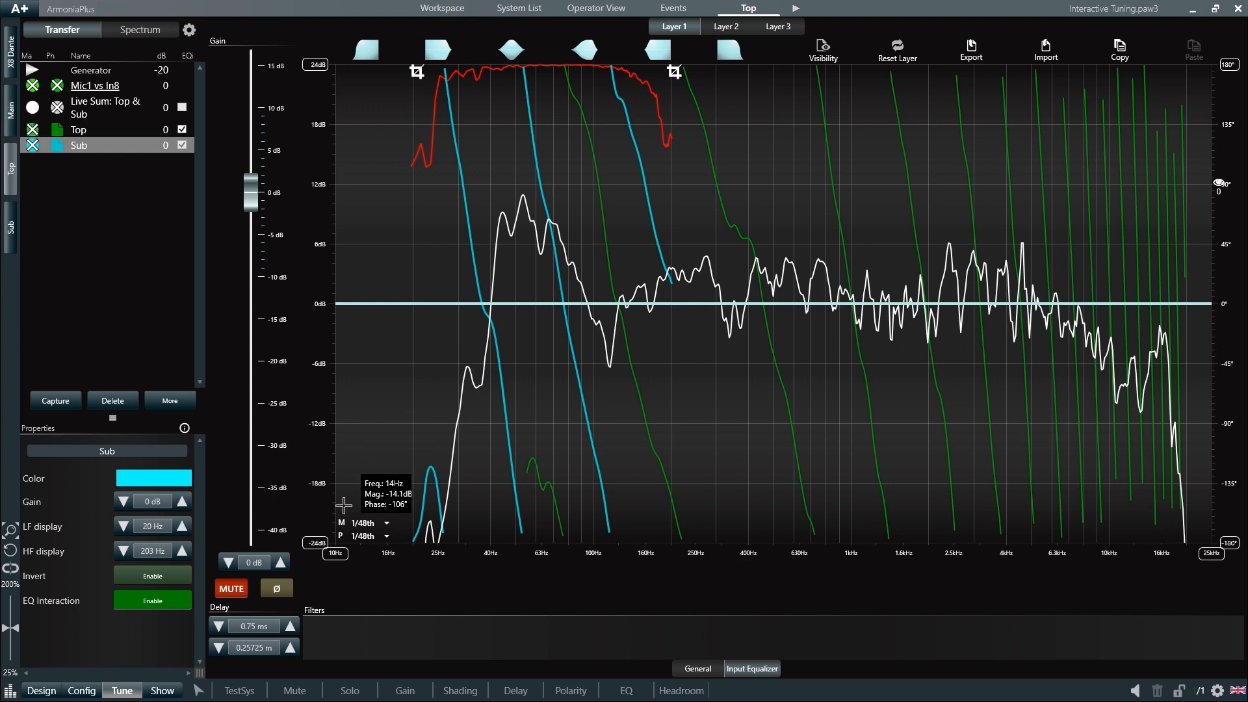
{"action": "left_click", "coordinate": [277, 589]}
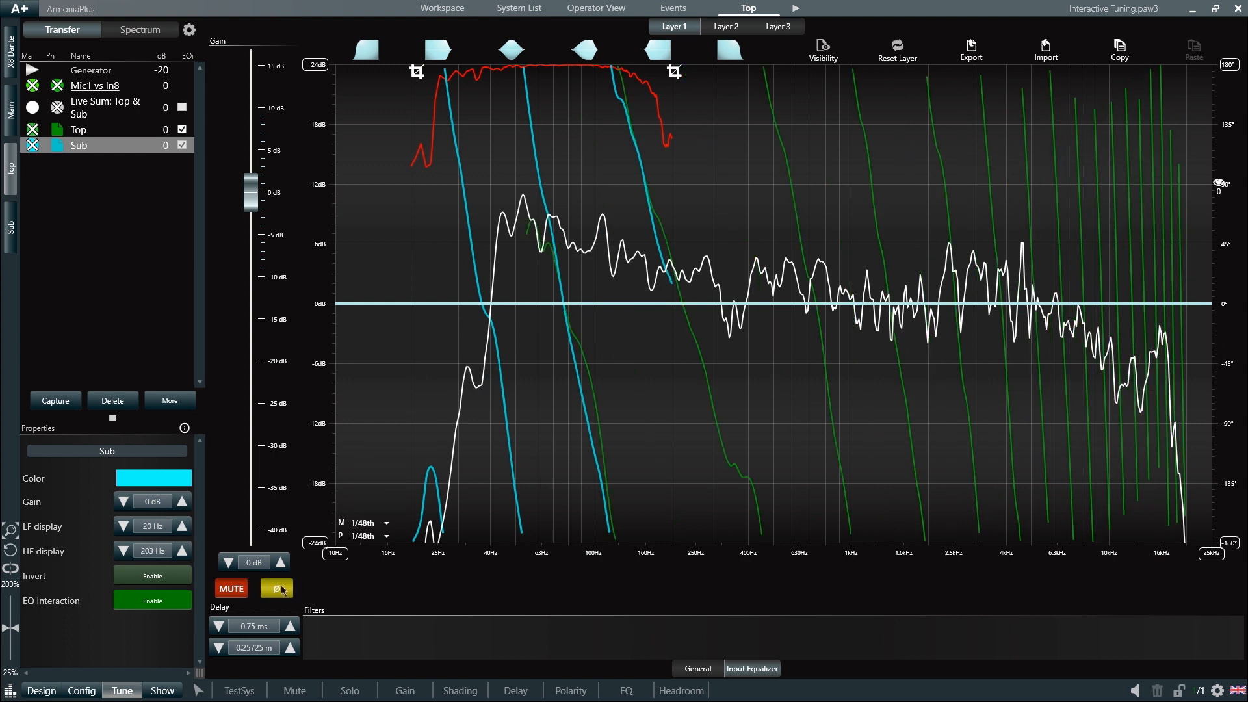
Fine-tune the Top group's delay to 0.92 ms and compare the sum with polarity inversion off and on, leaving it on
{"action": "left_click", "coordinate": [290, 626]}
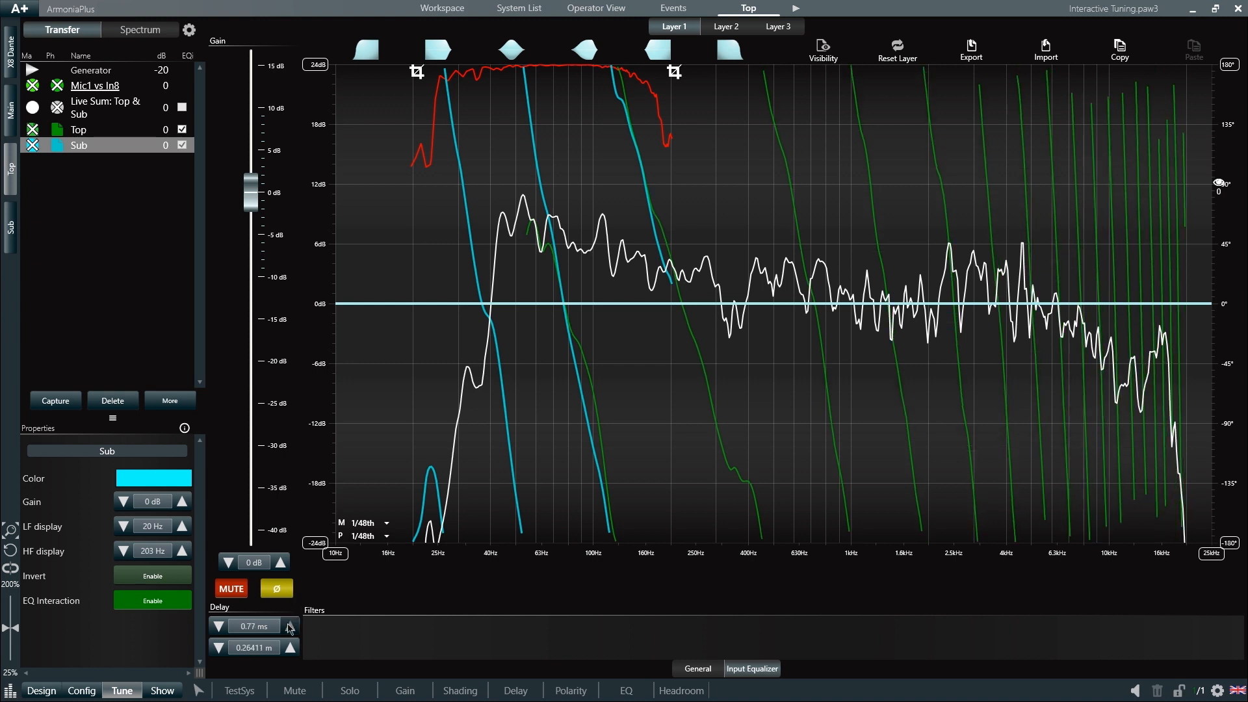
{"action": "left_click", "coordinate": [290, 626]}
{"action": "left_click", "coordinate": [289, 626]}
{"action": "left_click", "coordinate": [290, 626]}
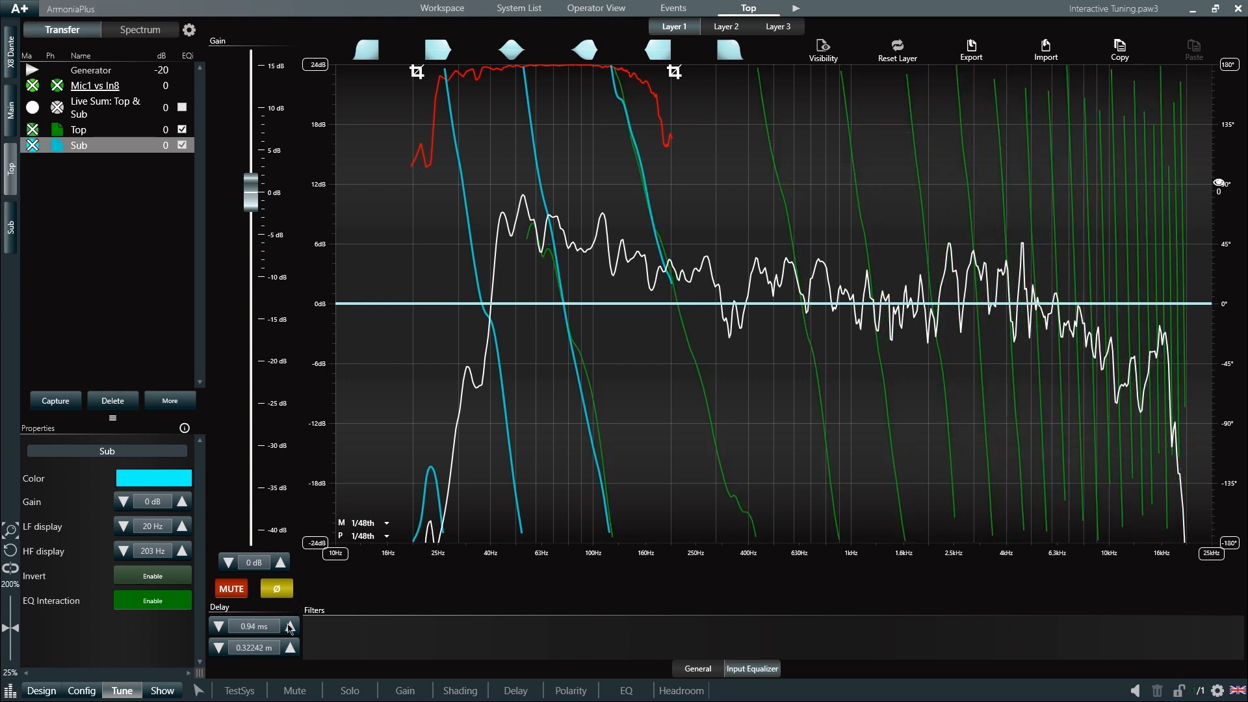
{"action": "left_click", "coordinate": [219, 626]}
{"action": "left_click", "coordinate": [219, 626]}
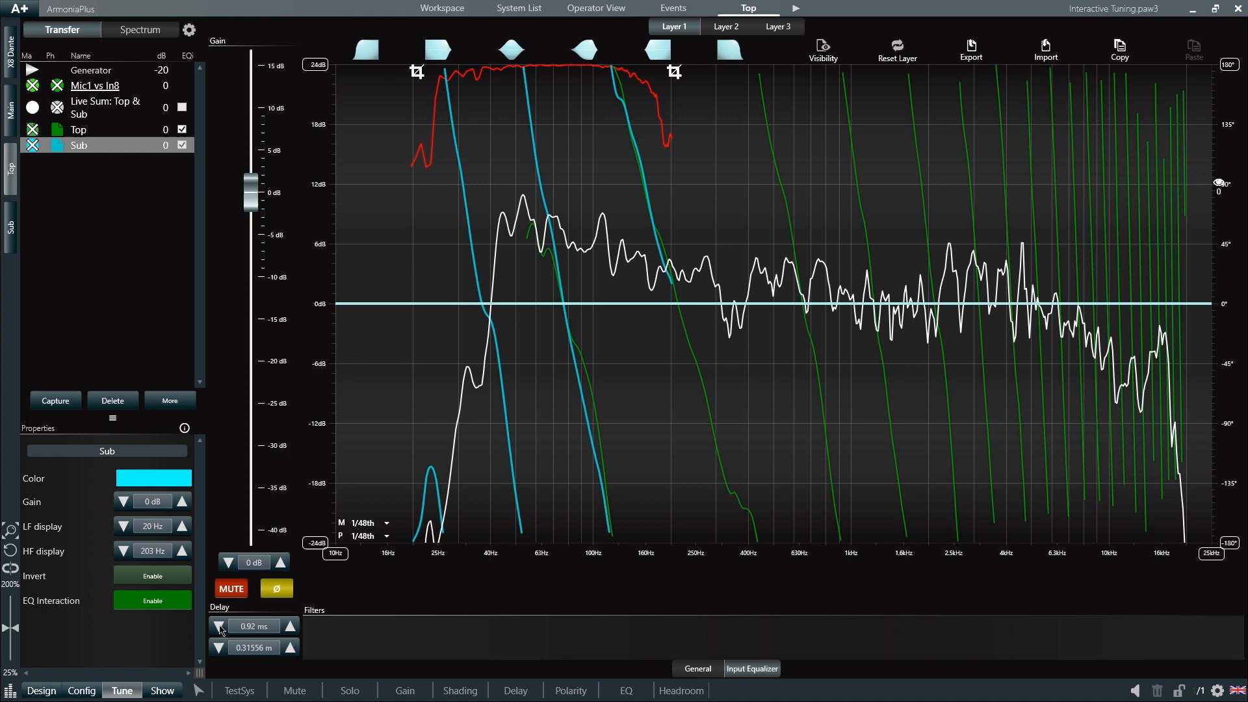
{"action": "left_click", "coordinate": [281, 594]}
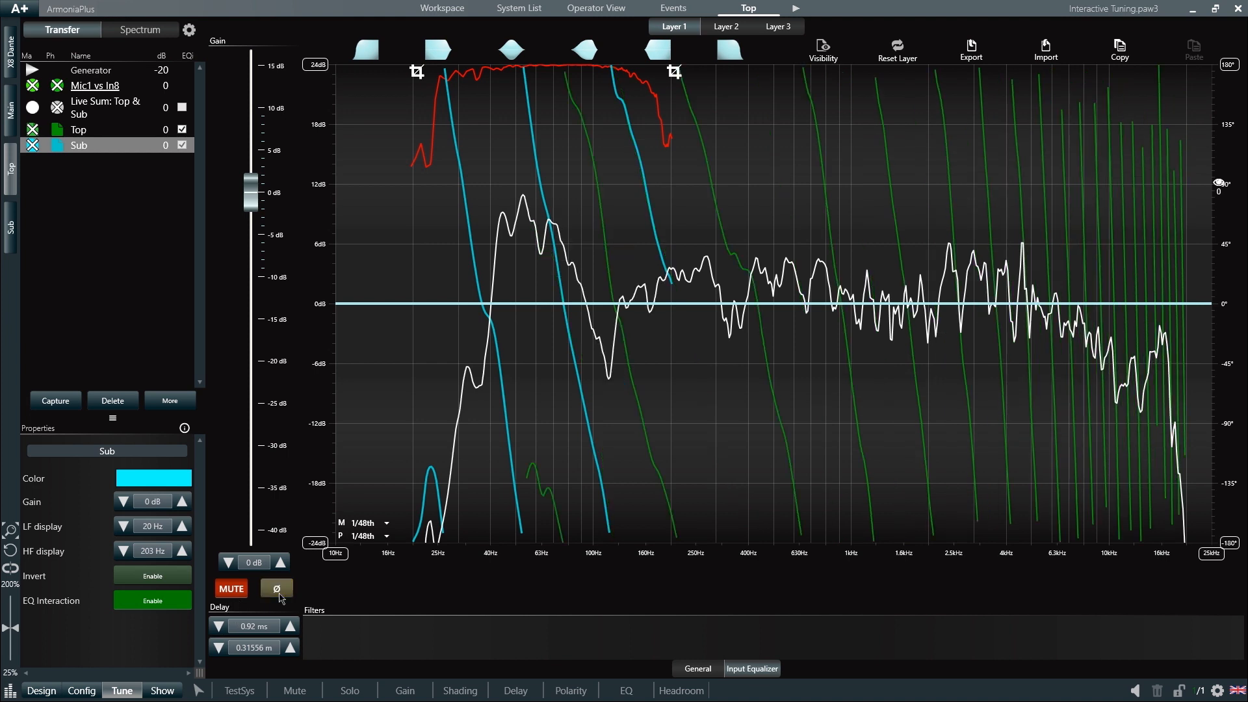
{"action": "left_click", "coordinate": [281, 594]}
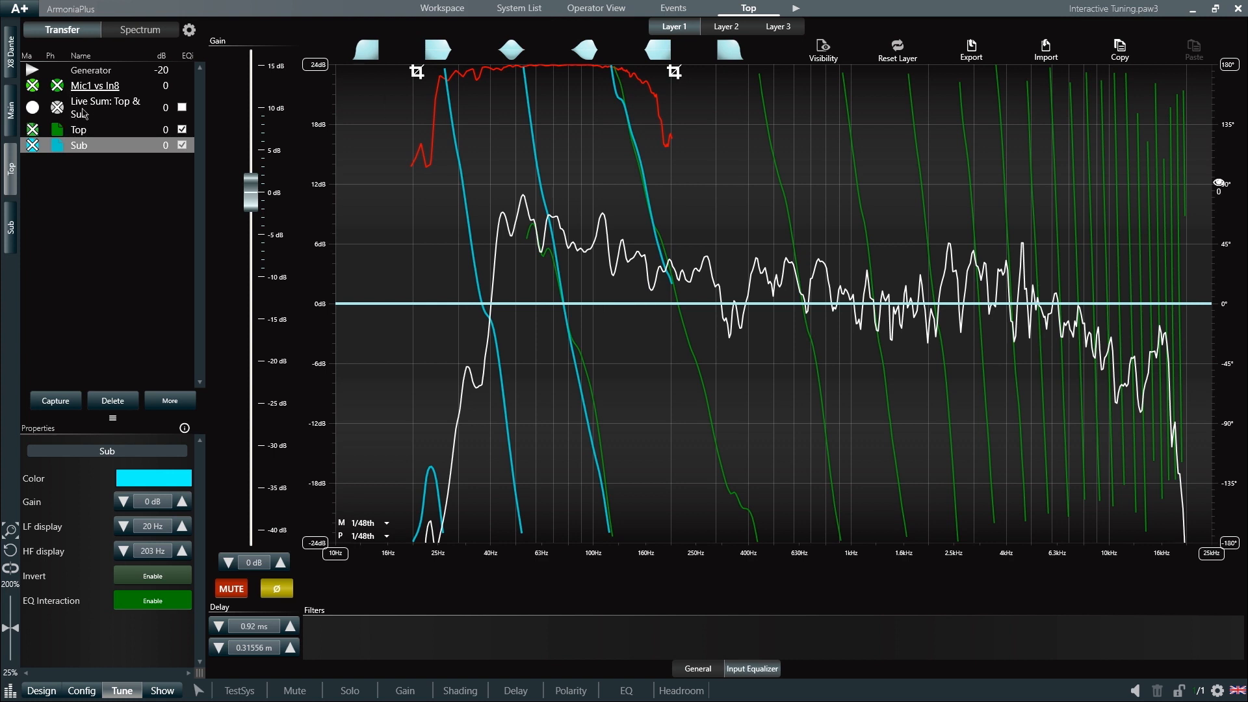
Hide the phase curves of the Top and Sub captures and enable EQ interaction for the live sum in the Main group
{"action": "left_click", "coordinate": [60, 133]}
{"action": "left_click", "coordinate": [57, 146]}
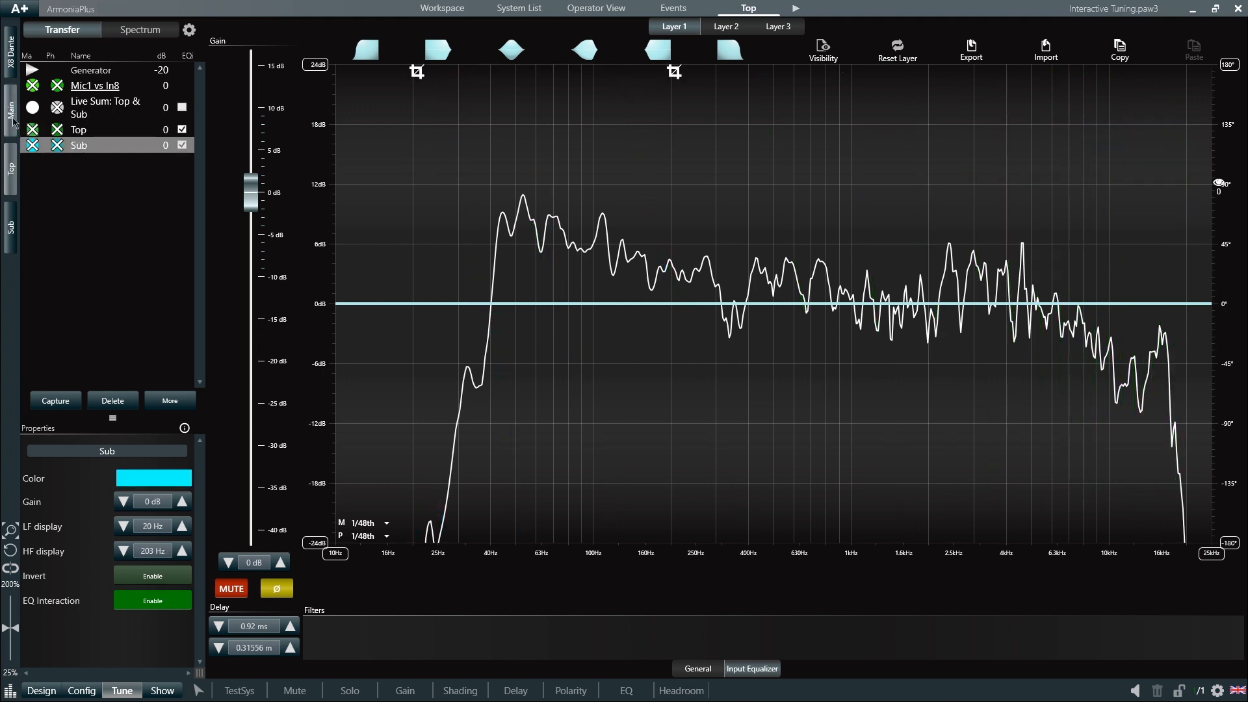
{"action": "left_click", "coordinate": [13, 120]}
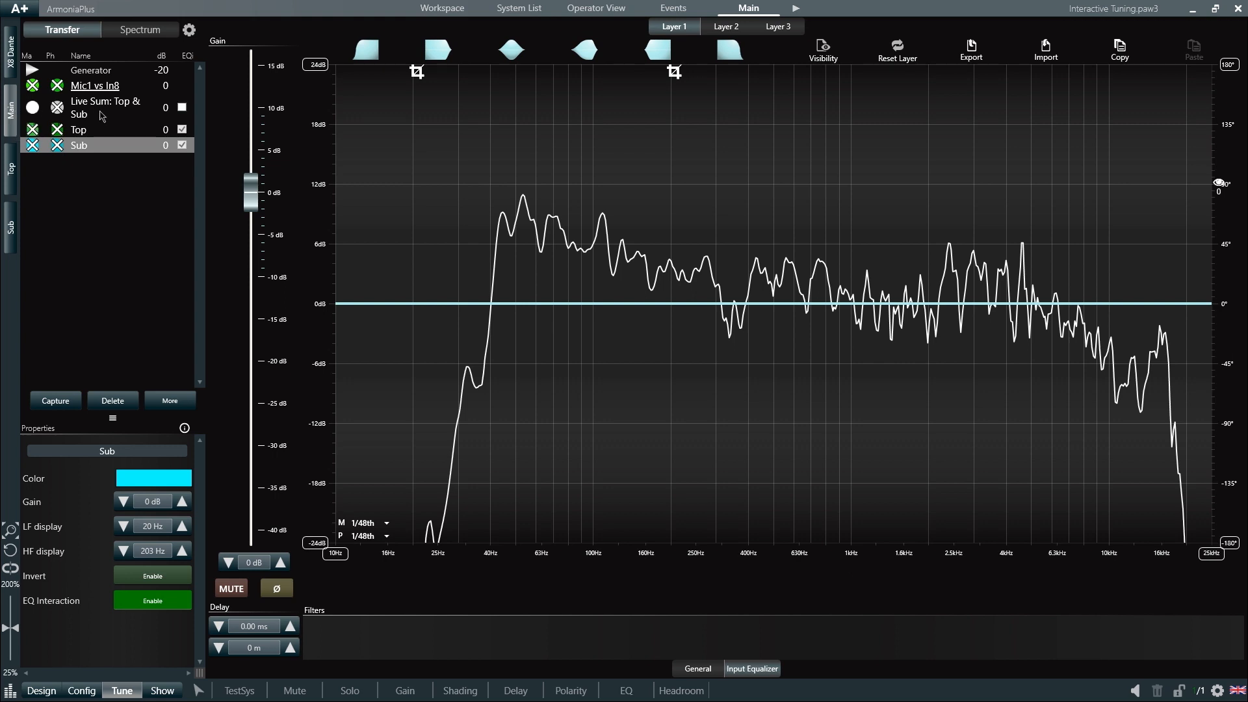
{"action": "left_click", "coordinate": [183, 108]}
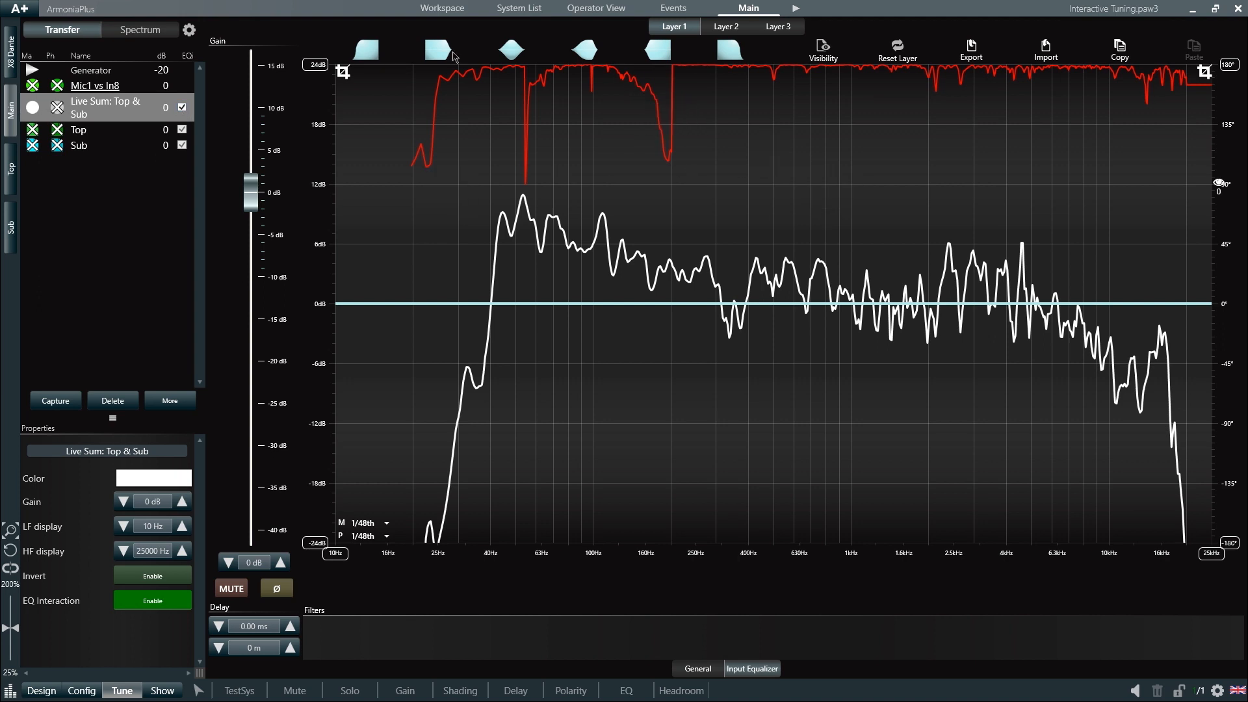
Add two parametric cuts to the Main equalizer: -1.4 dB at 557 Hz and -3.5 dB at 3.129 kHz
{"action": "left_click_drag", "start_coordinate": [509, 55], "coordinate": [788, 325]}
{"action": "left_click_drag", "start_coordinate": [512, 48], "coordinate": [980, 343]}
Add a -2.2 dB asymmetric band cut to the Main equalizer from 35 to 160 Hz, with slopes of 0.67 and 1.7 oct
{"action": "left_click_drag", "start_coordinate": [585, 49], "coordinate": [602, 270]}
{"action": "left_click_drag", "start_coordinate": [770, 304], "coordinate": [796, 303]}
{"action": "left_click_drag", "start_coordinate": [731, 288], "coordinate": [645, 287]}
{"action": "left_click_drag", "start_coordinate": [560, 271], "coordinate": [560, 325]}
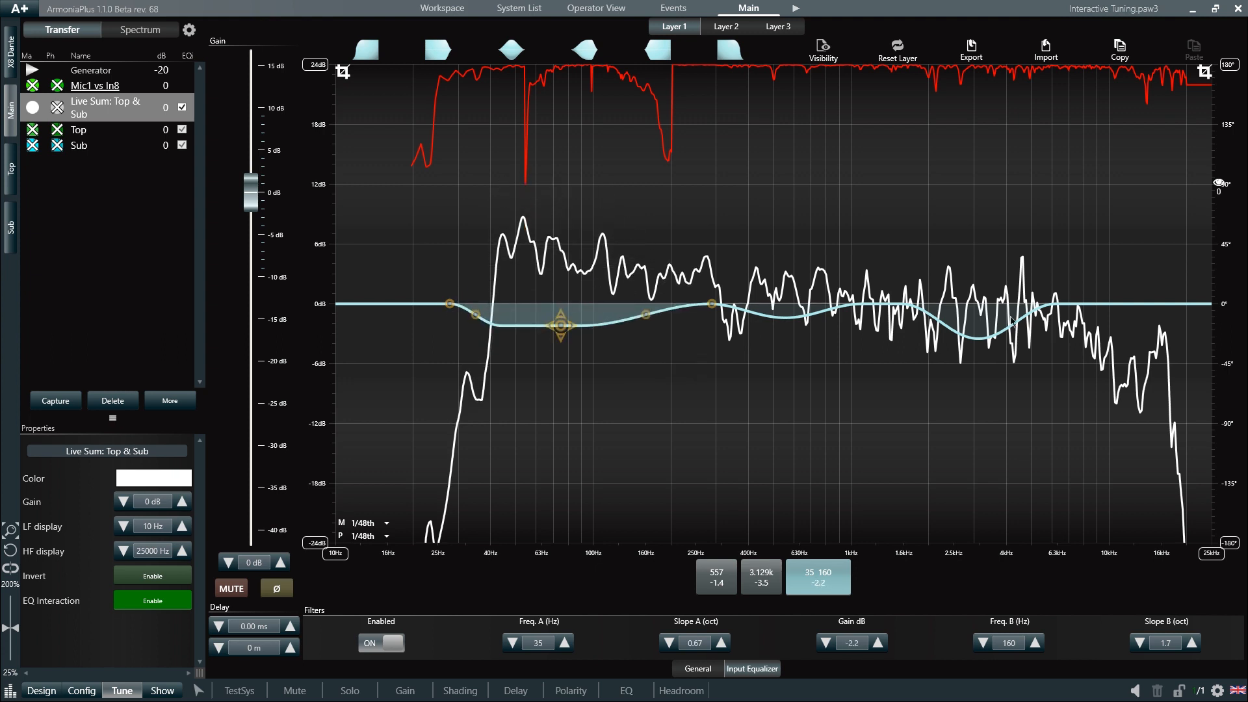
Open the additional curve options for the Live Sum: Top & Sub curve
{"action": "left_click", "coordinate": [159, 404]}
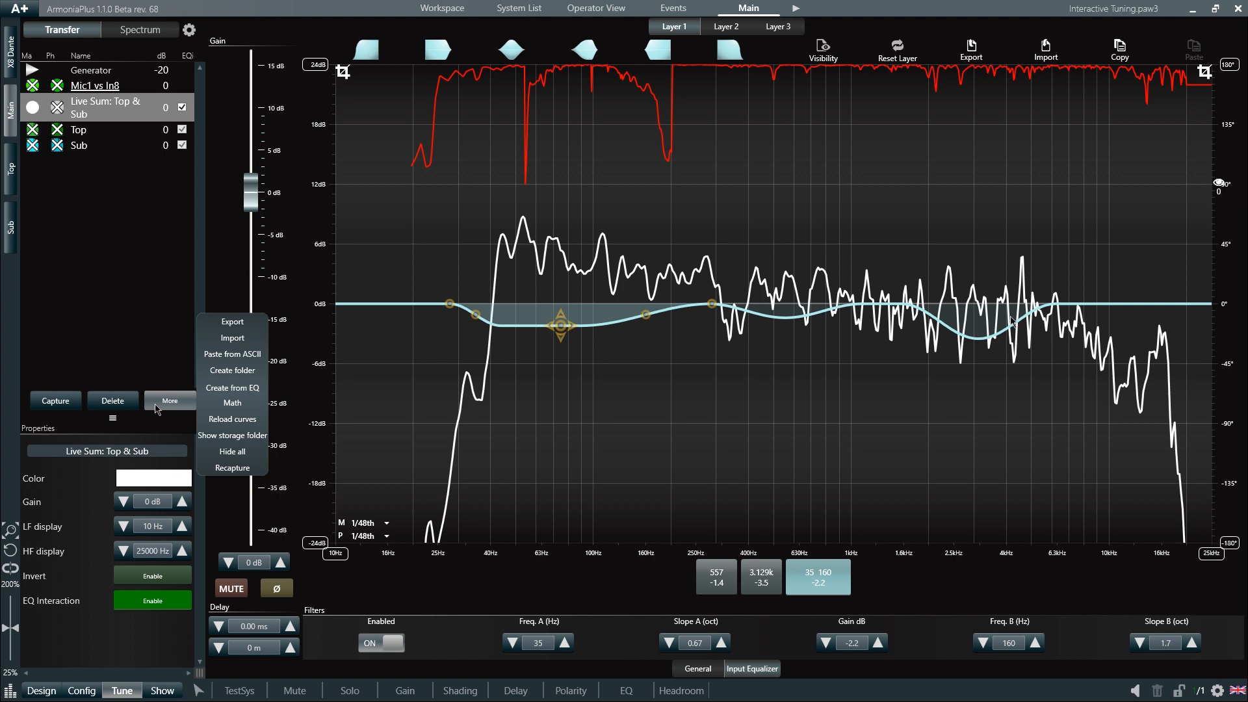